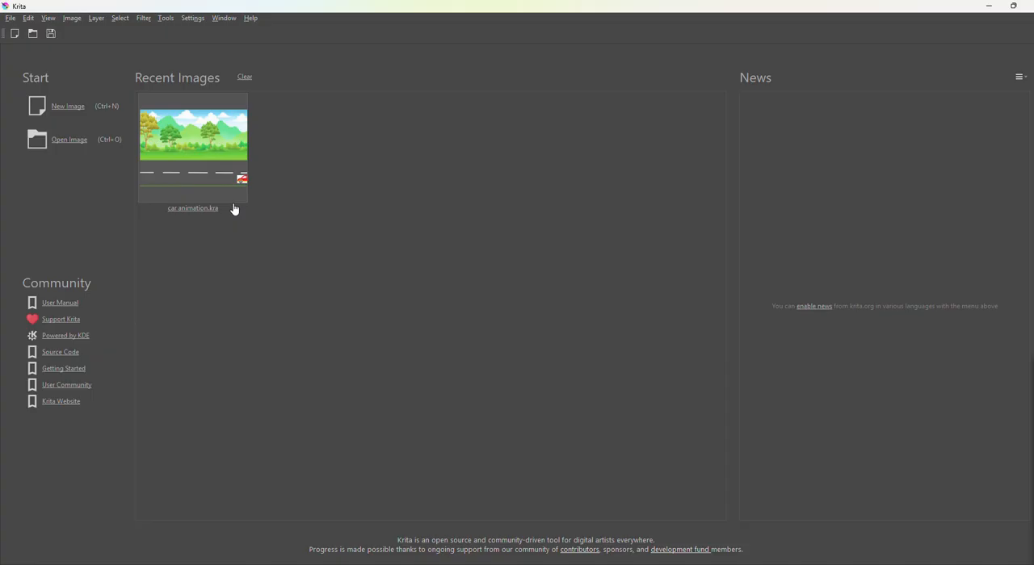
Create a new custom document of 3508 by 2480 pixels at 300 pixels per inch.
{"action": "left_click", "coordinate": [63, 114]}
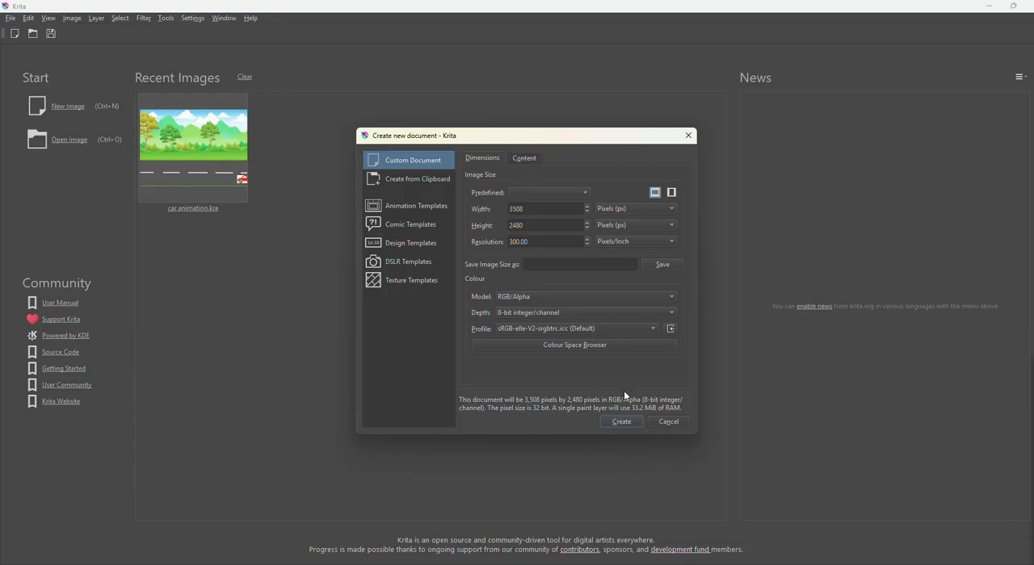
{"action": "left_click", "coordinate": [621, 421]}
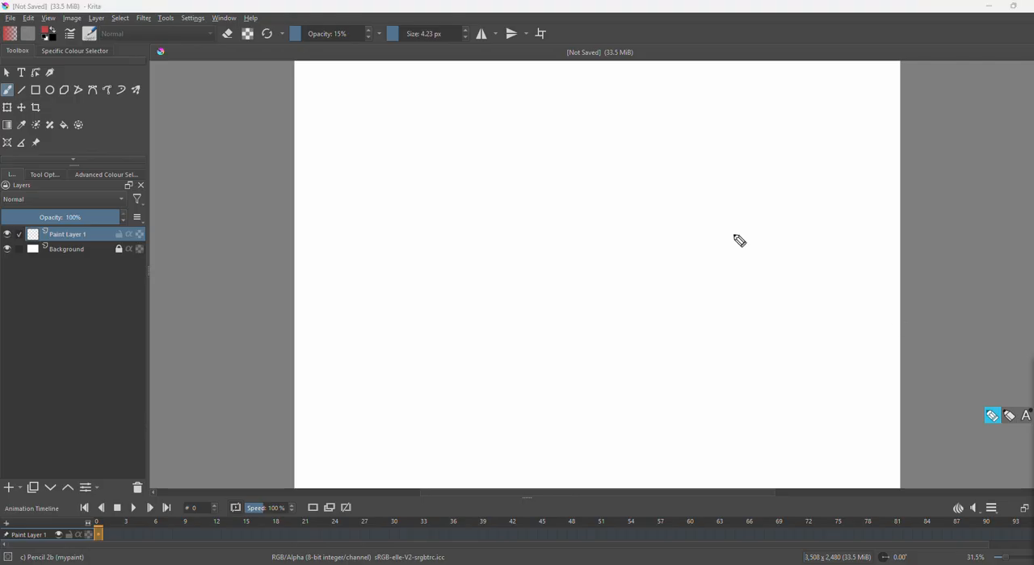
{"action": "mouse_move", "coordinate": [108, 91]}
{"action": "left_mouse_down"}
{"action": "mouse_move", "coordinate": [120, 114]}
{"action": "mouse_move", "coordinate": [120, 217]}
{"action": "left_mouse_up"}
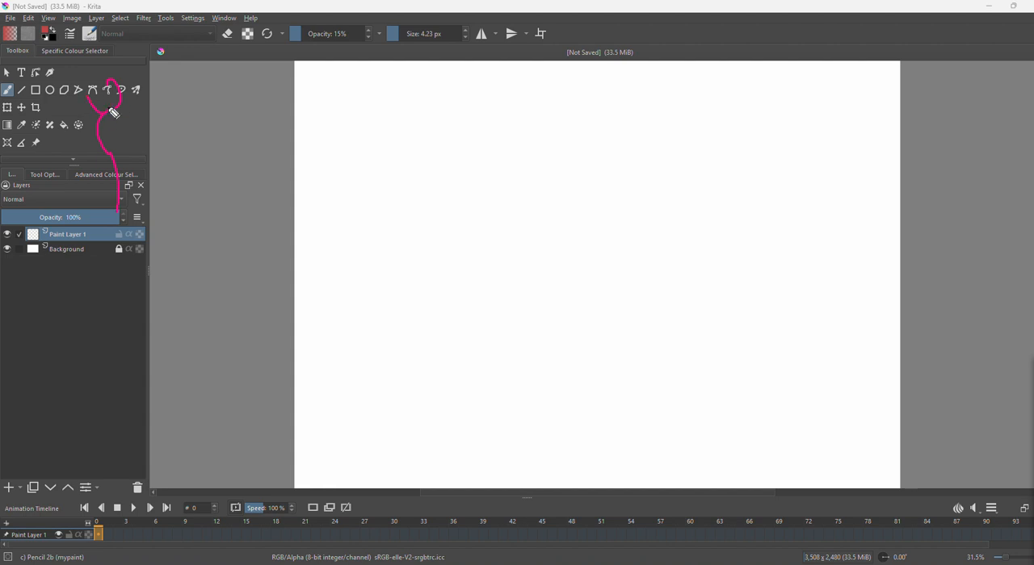
{"action": "left_click_drag", "start_coordinate": [83, 483], "coordinate": [142, 509]}
{"action": "left_click_drag", "start_coordinate": [160, 521], "coordinate": [227, 519]}
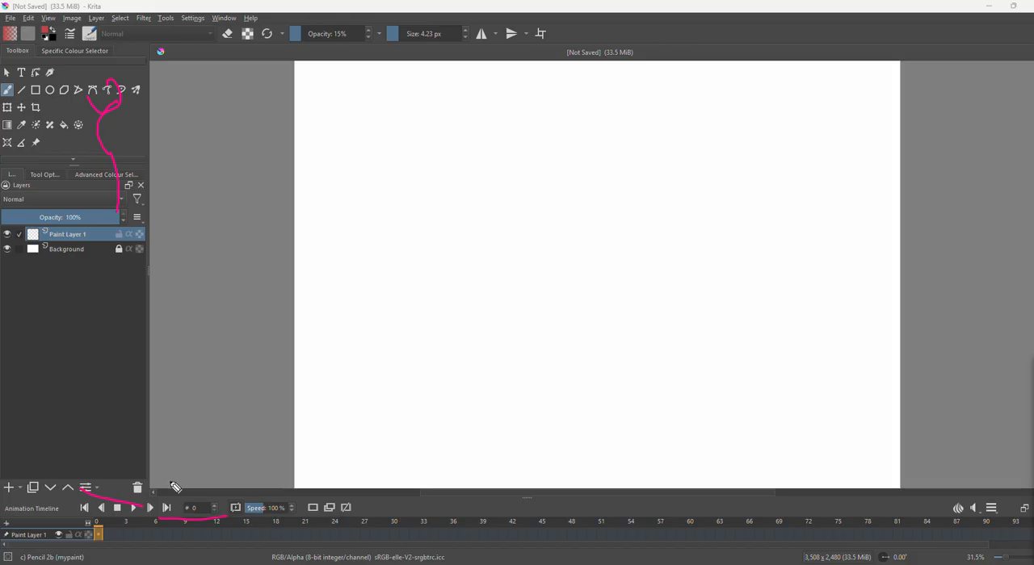
{"action": "mouse_move", "coordinate": [1004, 511]}
{"action": "left_mouse_down"}
{"action": "mouse_move", "coordinate": [991, 496]}
{"action": "mouse_move", "coordinate": [980, 519]}
{"action": "mouse_move", "coordinate": [1003, 522]}
{"action": "mouse_move", "coordinate": [1009, 508]}
{"action": "left_mouse_up"}
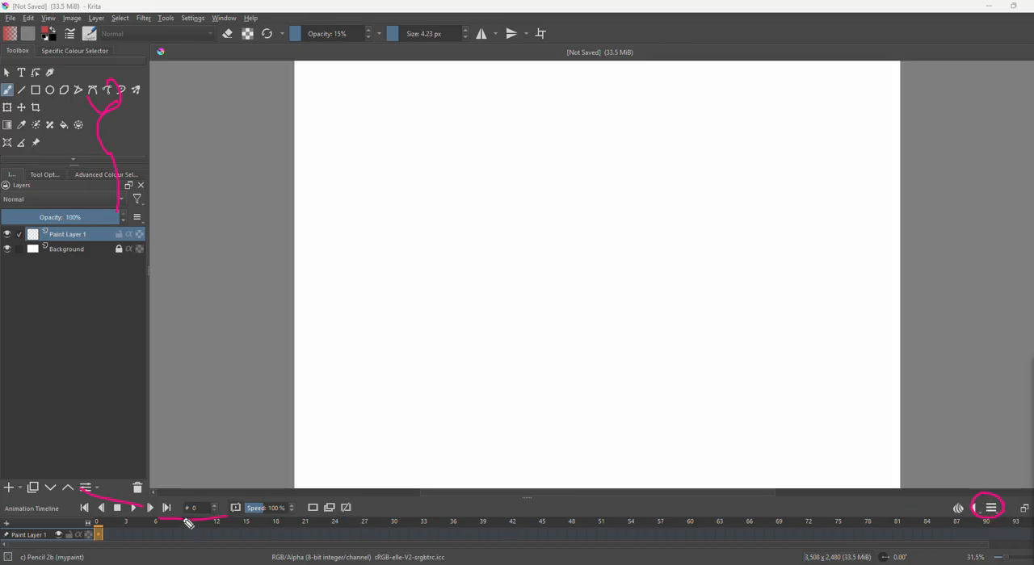
{"action": "mouse_move", "coordinate": [97, 522]}
{"action": "left_mouse_down"}
{"action": "mouse_move", "coordinate": [157, 538]}
{"action": "mouse_move", "coordinate": [440, 548]}
{"action": "left_mouse_up"}
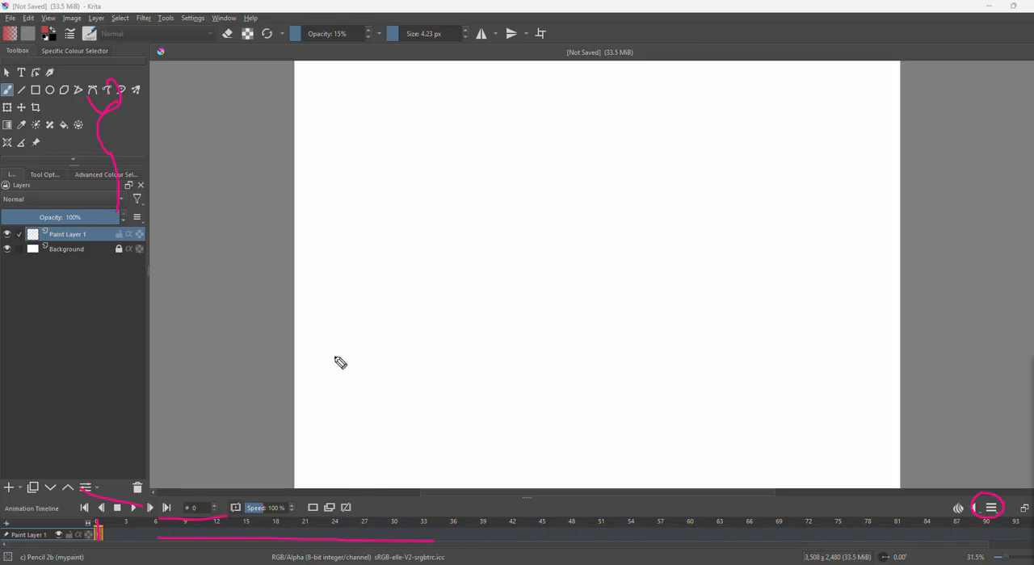
{"action": "mouse_move", "coordinate": [395, 249]}
{"action": "left_mouse_down"}
{"action": "mouse_move", "coordinate": [396, 263]}
{"action": "mouse_move", "coordinate": [396, 249]}
{"action": "mouse_move", "coordinate": [436, 260]}
{"action": "mouse_move", "coordinate": [452, 252]}
{"action": "mouse_move", "coordinate": [441, 248]}
{"action": "mouse_move", "coordinate": [474, 249]}
{"action": "mouse_move", "coordinate": [471, 231]}
{"action": "mouse_move", "coordinate": [506, 239]}
{"action": "mouse_move", "coordinate": [507, 249]}
{"action": "left_mouse_up"}
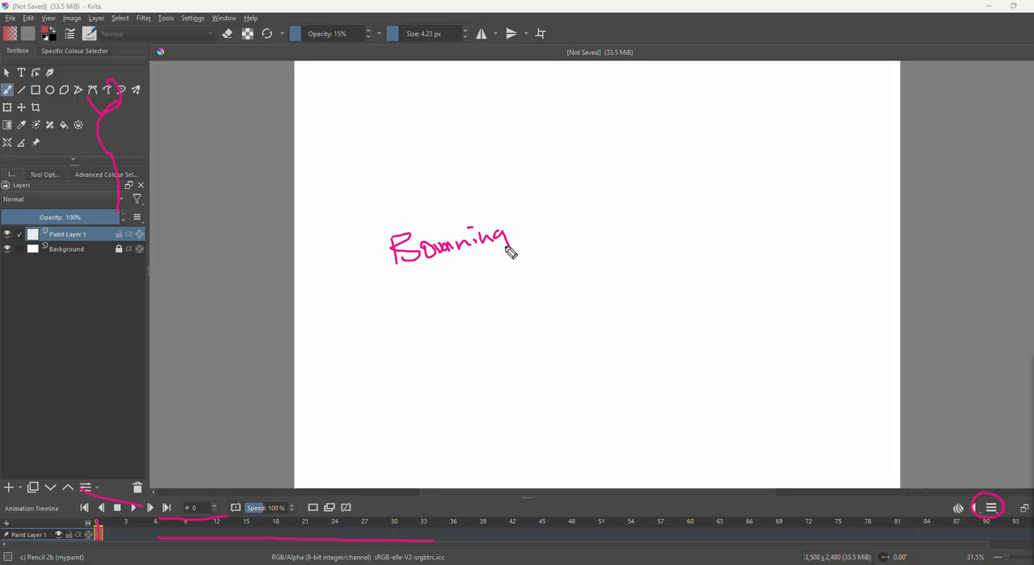
{"action": "mouse_move", "coordinate": [473, 219]}
{"action": "left_mouse_down"}
{"action": "mouse_move", "coordinate": [373, 246]}
{"action": "mouse_move", "coordinate": [438, 277]}
{"action": "mouse_move", "coordinate": [529, 251]}
{"action": "mouse_move", "coordinate": [472, 229]}
{"action": "left_mouse_up"}
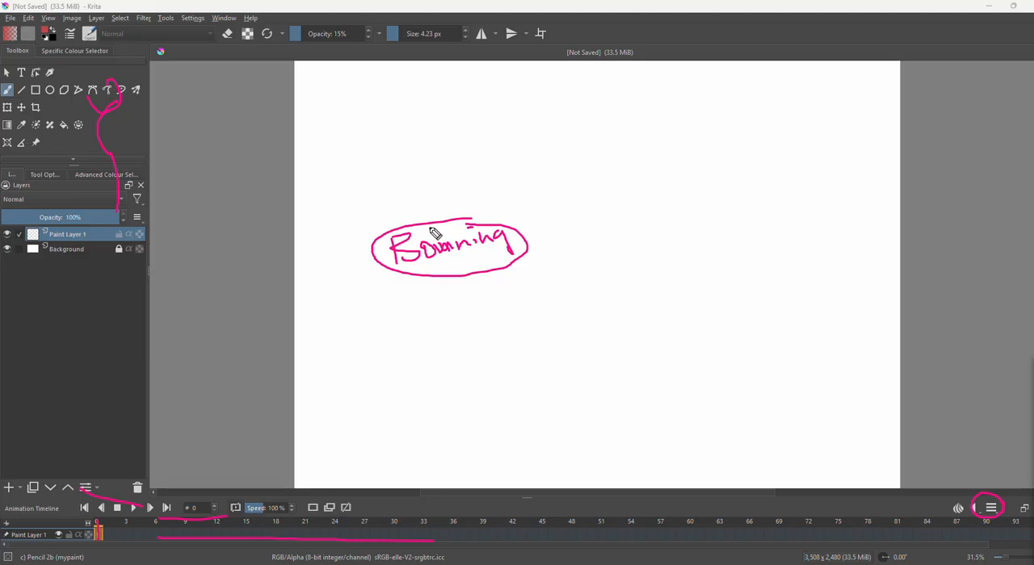
{"action": "left_click_drag", "start_coordinate": [416, 228], "coordinate": [507, 232]}
{"action": "mouse_move", "coordinate": [389, 309]}
{"action": "left_mouse_down"}
{"action": "mouse_move", "coordinate": [394, 335]}
{"action": "mouse_move", "coordinate": [429, 323]}
{"action": "mouse_move", "coordinate": [392, 307]}
{"action": "mouse_move", "coordinate": [474, 309]}
{"action": "mouse_move", "coordinate": [466, 320]}
{"action": "left_mouse_up"}
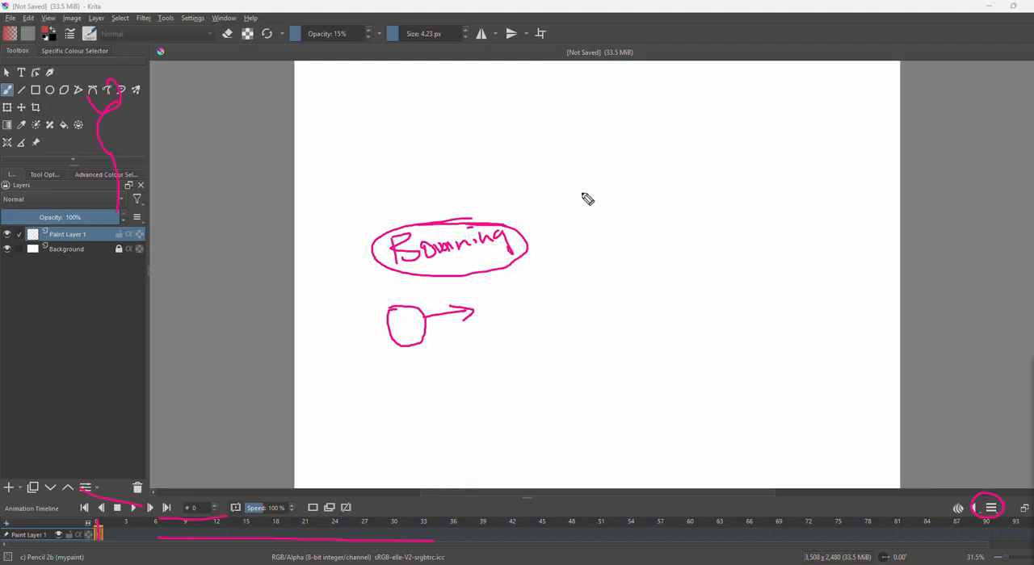
{"action": "mouse_move", "coordinate": [609, 151]}
{"action": "left_mouse_down"}
{"action": "mouse_move", "coordinate": [588, 167]}
{"action": "mouse_move", "coordinate": [610, 189]}
{"action": "mouse_move", "coordinate": [641, 180]}
{"action": "mouse_move", "coordinate": [628, 153]}
{"action": "mouse_move", "coordinate": [598, 152]}
{"action": "left_mouse_up"}
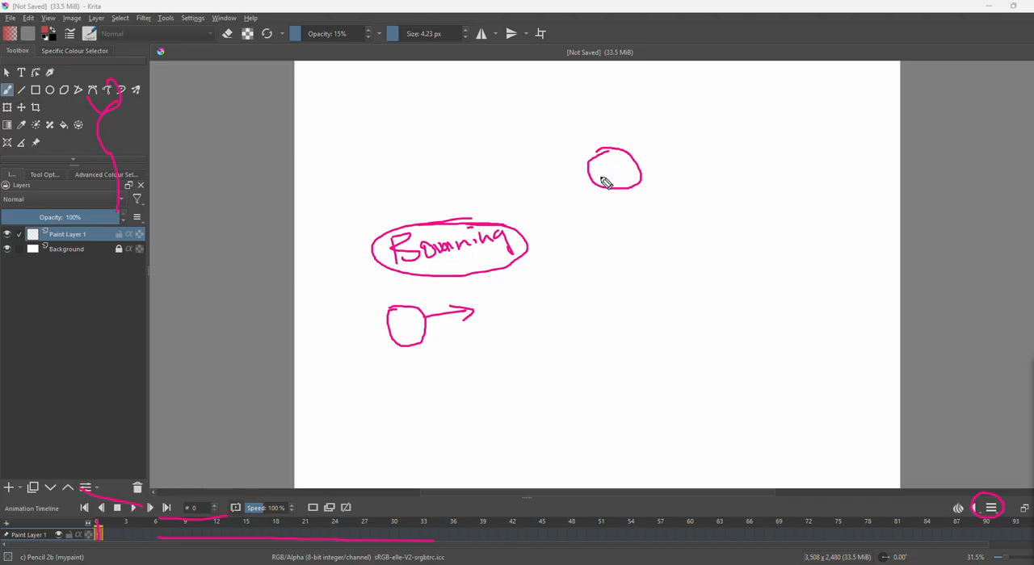
{"action": "mouse_move", "coordinate": [592, 282]}
{"action": "left_mouse_down"}
{"action": "mouse_move", "coordinate": [651, 242]}
{"action": "mouse_move", "coordinate": [652, 257]}
{"action": "left_mouse_up"}
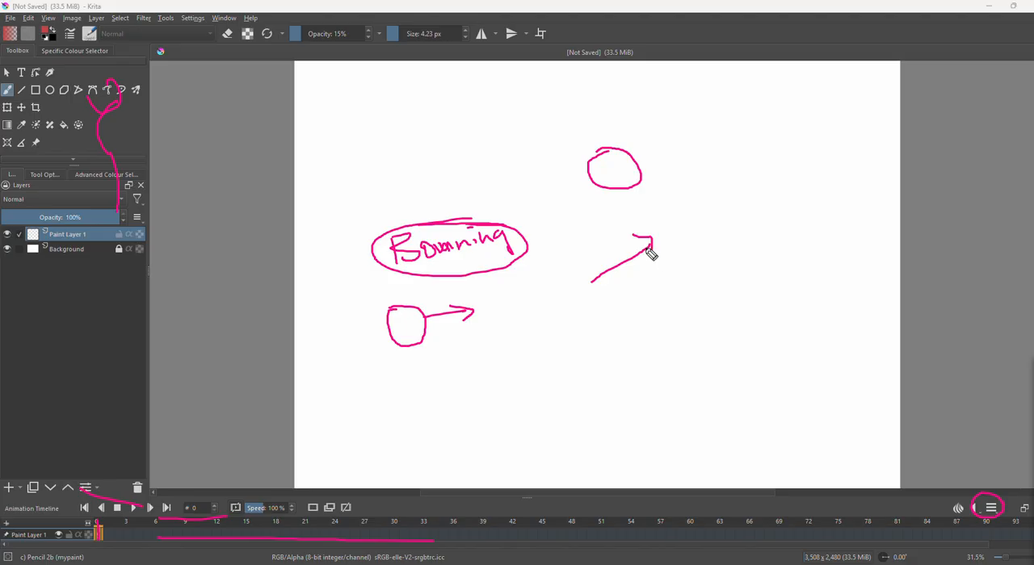
{"action": "mouse_move", "coordinate": [651, 294]}
{"action": "left_mouse_down"}
{"action": "mouse_move", "coordinate": [657, 317]}
{"action": "mouse_move", "coordinate": [659, 303]}
{"action": "mouse_move", "coordinate": [709, 290]}
{"action": "left_mouse_up"}
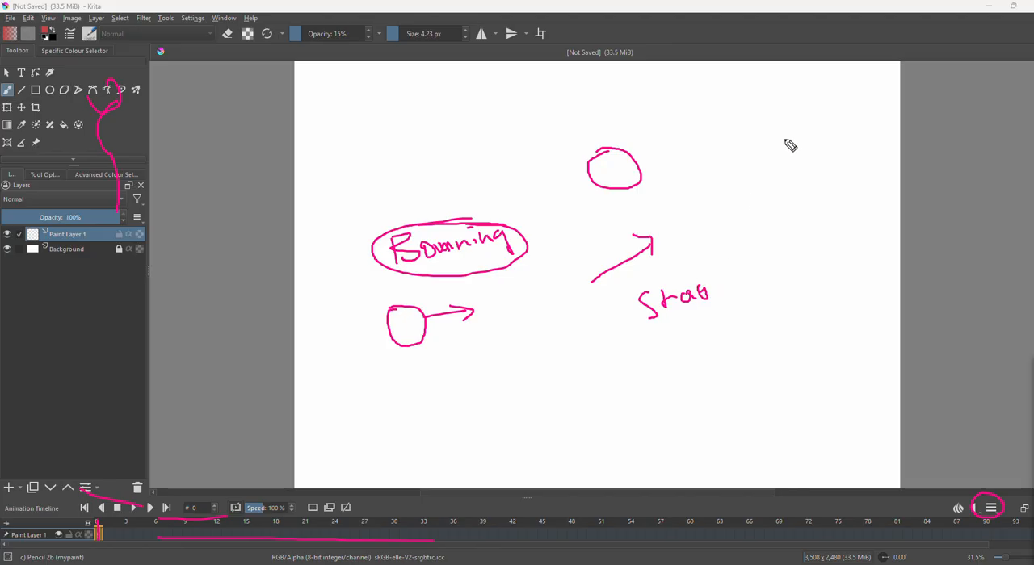
{"action": "mouse_move", "coordinate": [840, 89]}
{"action": "left_mouse_down"}
{"action": "mouse_move", "coordinate": [870, 291]}
{"action": "mouse_move", "coordinate": [868, 397]}
{"action": "left_mouse_up"}
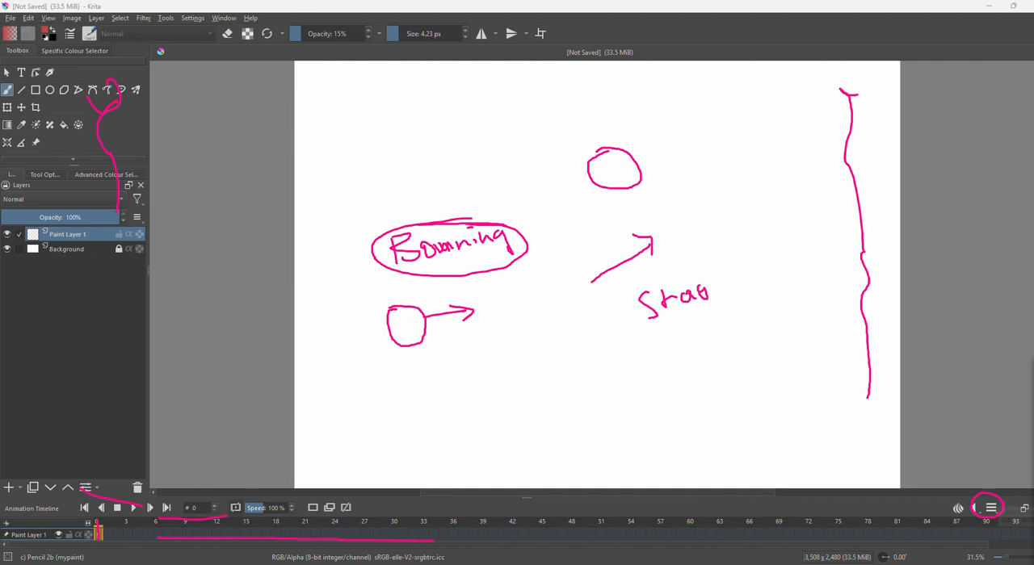
{"action": "left_click", "coordinate": [1016, 517]}
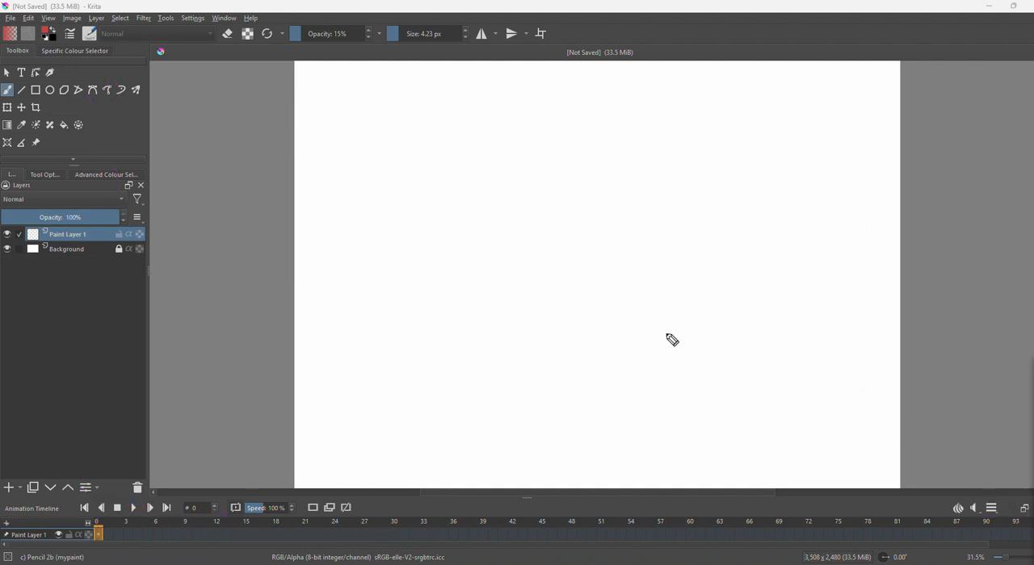
{"action": "left_click", "coordinate": [1031, 383]}
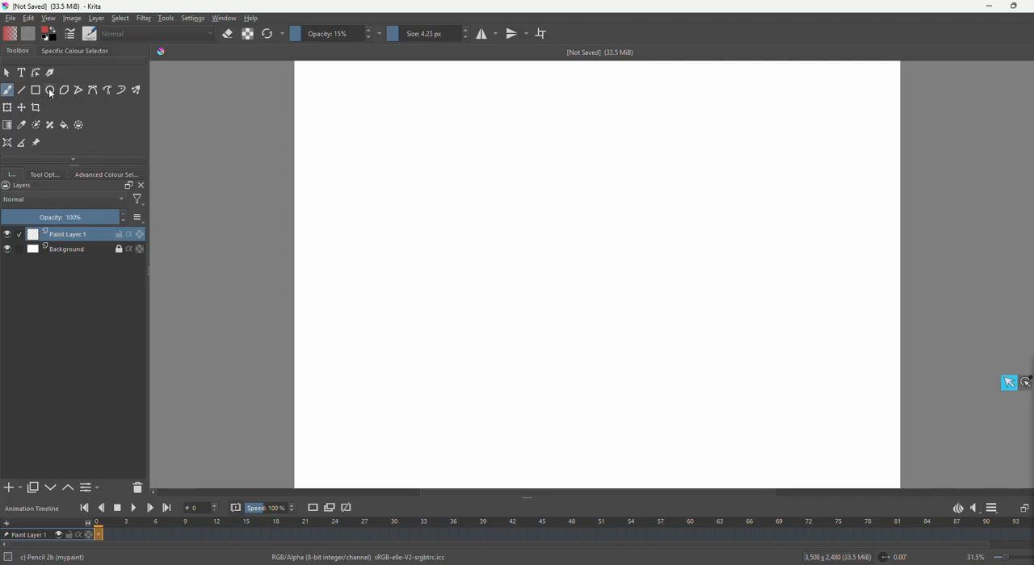
Draw a red outlined ellipse in the lower-left part of the canvas on Paint Layer 1.
{"action": "left_click", "coordinate": [50, 90]}
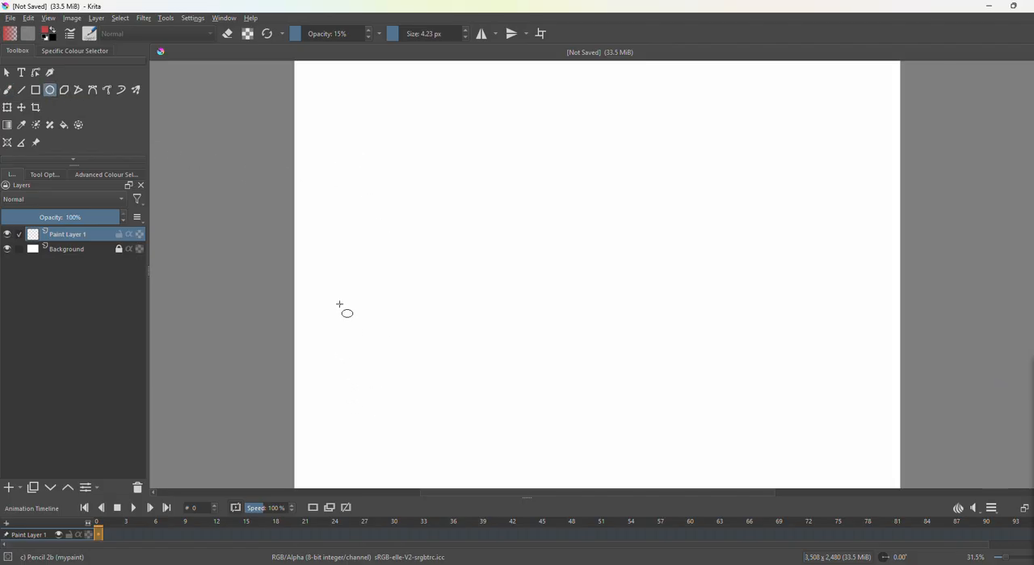
{"action": "mouse_move", "coordinate": [340, 305]}
{"action": "left_mouse_down"}
{"action": "mouse_move", "coordinate": [378, 326]}
{"action": "mouse_move", "coordinate": [421, 377]}
{"action": "left_mouse_up"}
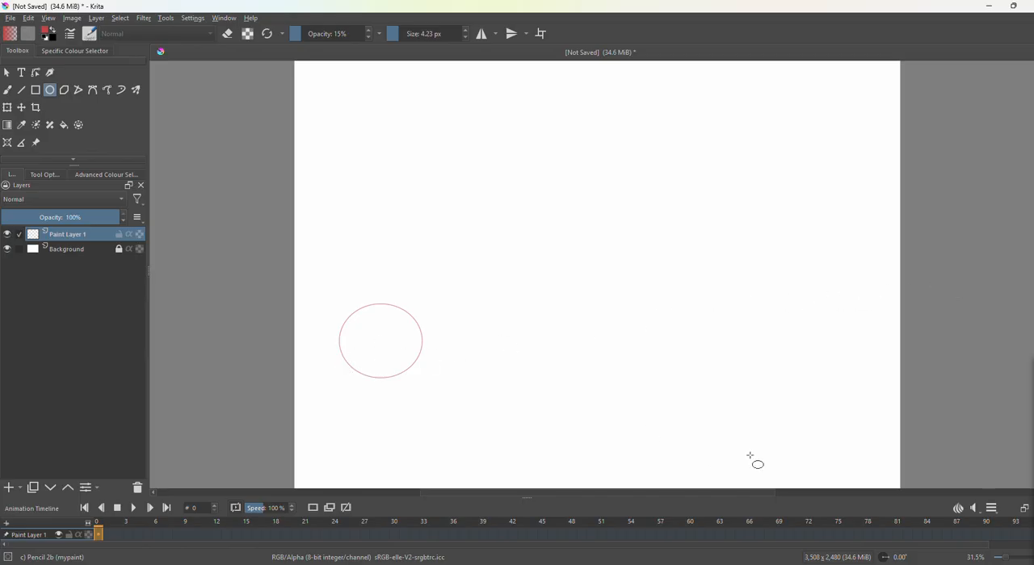
Add a duplicate frame at frame 1 and shift its ellipse slightly up and to the right with the Transform tool.
{"action": "left_click", "coordinate": [7, 108]}
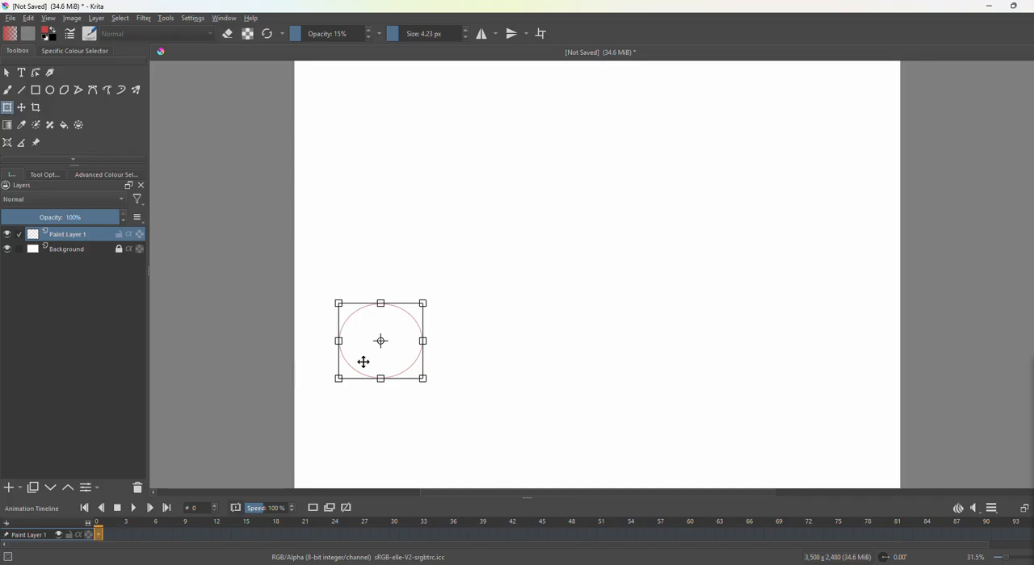
{"action": "left_click", "coordinate": [108, 536]}
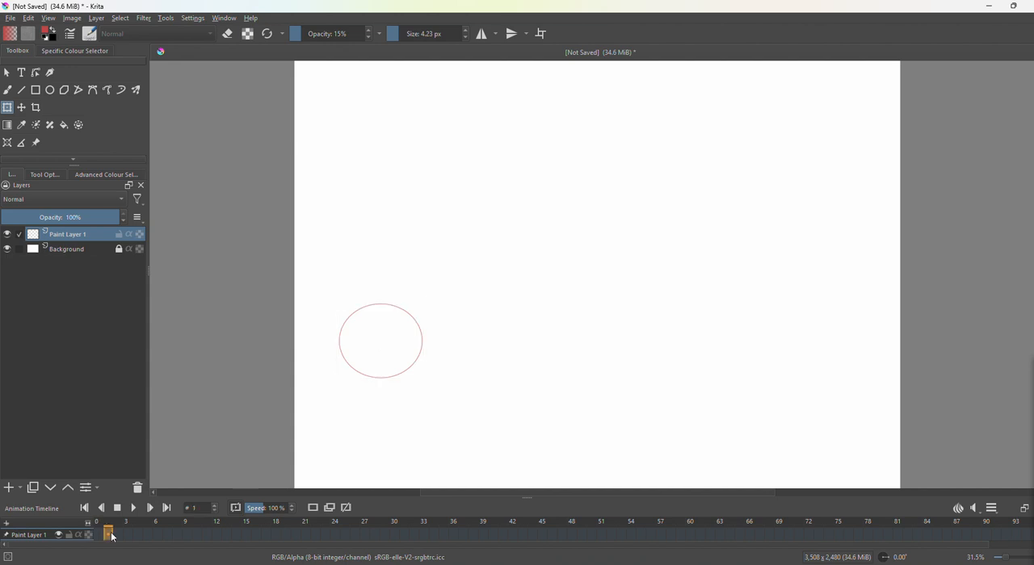
{"action": "left_click", "coordinate": [372, 340]}
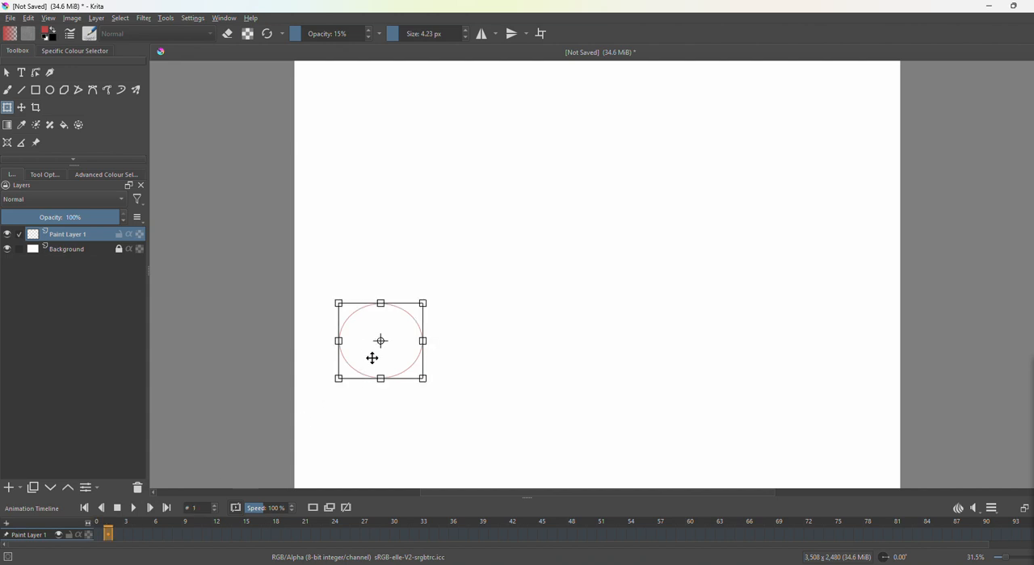
{"action": "left_click", "coordinate": [330, 508]}
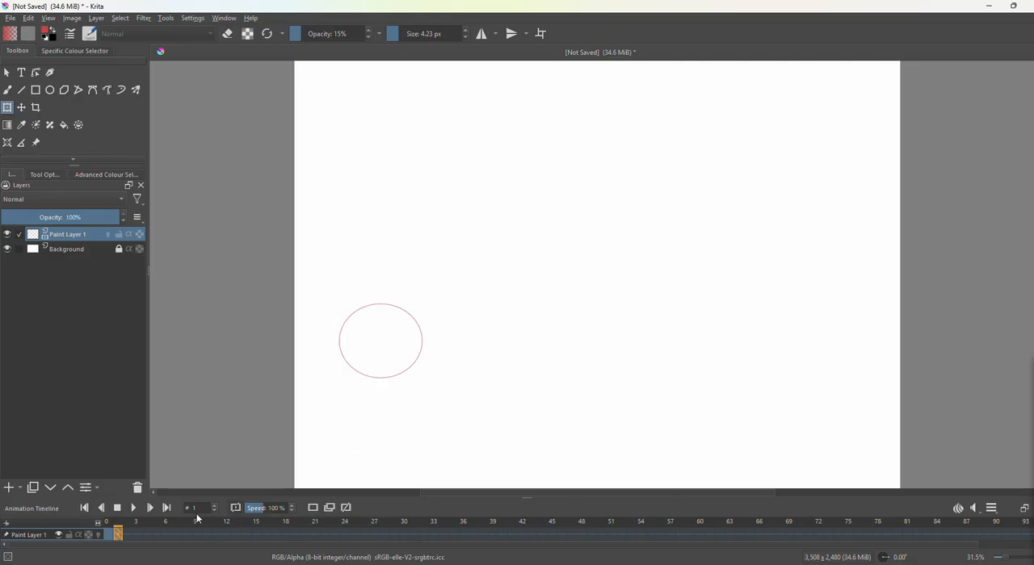
{"action": "left_click", "coordinate": [365, 344]}
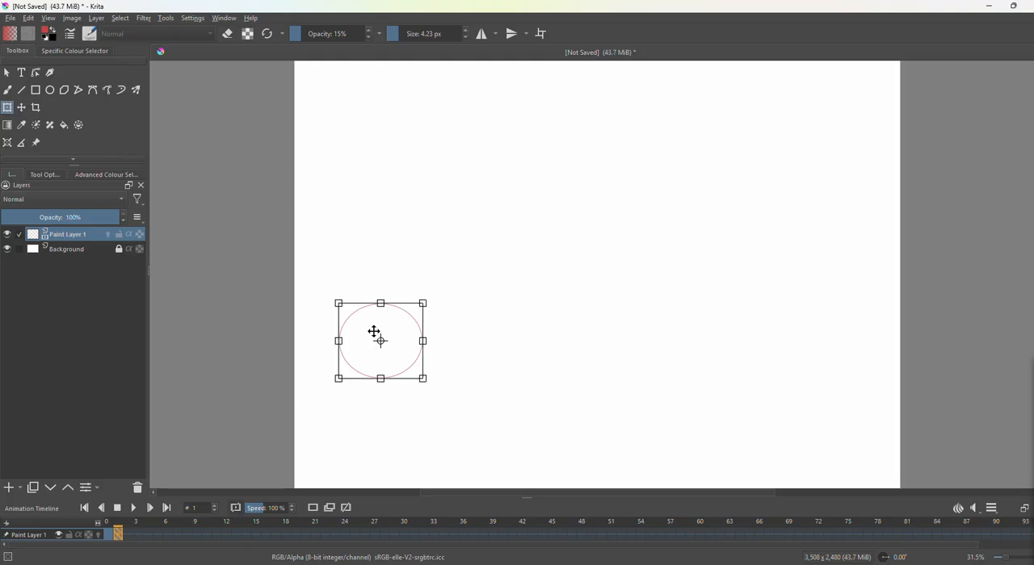
{"action": "left_click_drag", "start_coordinate": [376, 334], "coordinate": [413, 304]}
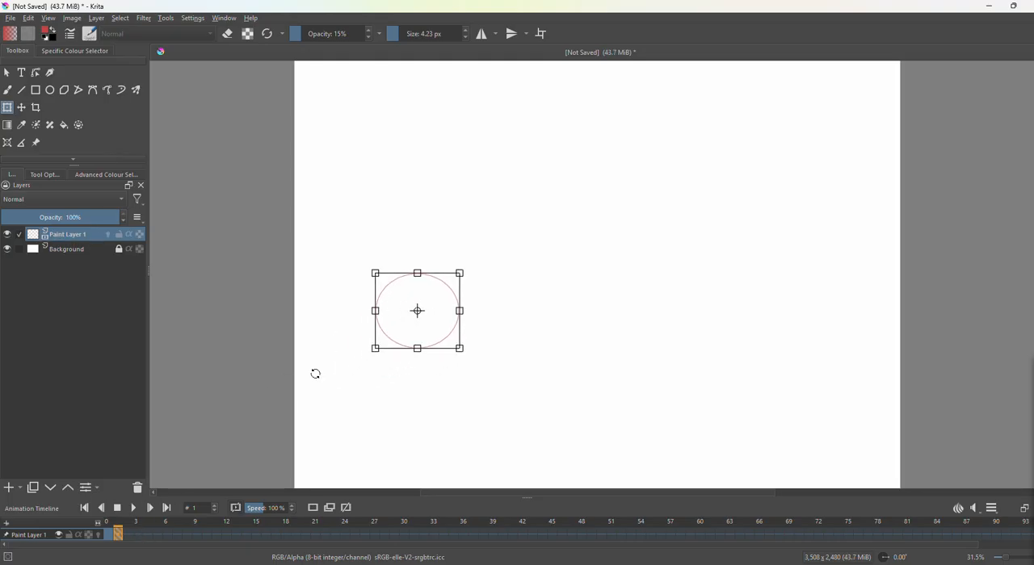
Add a duplicate frame at frame 2 and shift its ellipse another small distance diagonally up and to the right.
{"action": "left_click", "coordinate": [129, 535]}
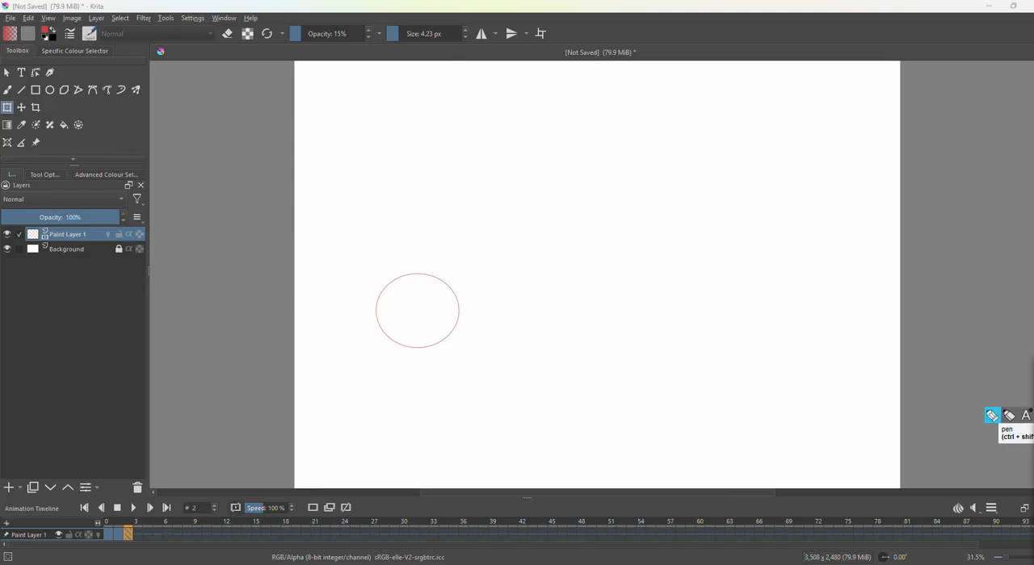
{"action": "mouse_move", "coordinate": [332, 407]}
{"action": "left_mouse_down"}
{"action": "mouse_move", "coordinate": [468, 255]}
{"action": "mouse_move", "coordinate": [589, 142]}
{"action": "mouse_move", "coordinate": [746, 317]}
{"action": "mouse_move", "coordinate": [830, 138]}
{"action": "left_mouse_up"}
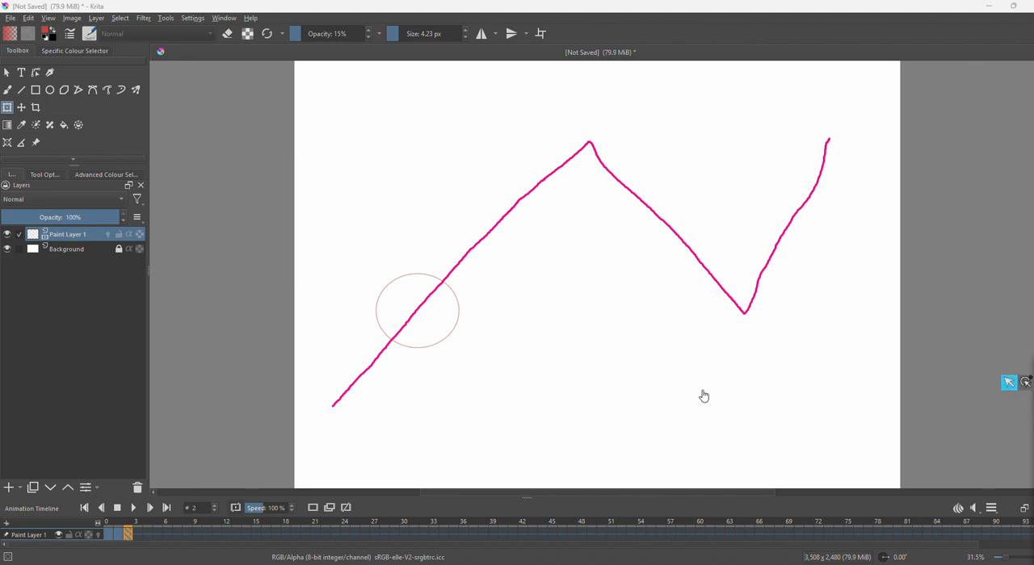
{"action": "left_click", "coordinate": [418, 302]}
{"action": "left_click_drag", "start_coordinate": [417, 289], "coordinate": [451, 257]}
Duplicate the ellipse into frame 3 and move it one more increment up and to the right.
{"action": "left_click", "coordinate": [137, 535]}
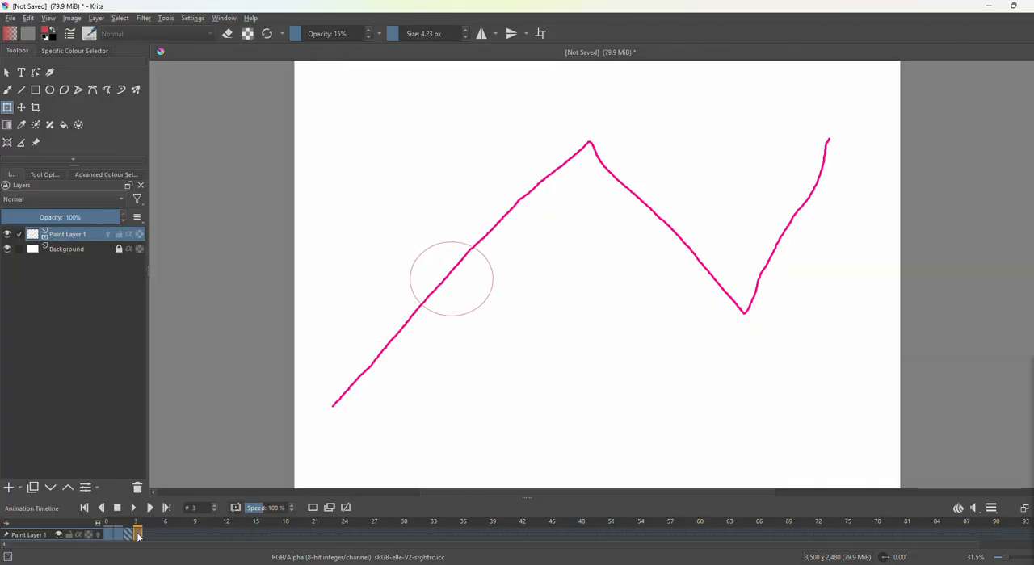
{"action": "left_click", "coordinate": [331, 511]}
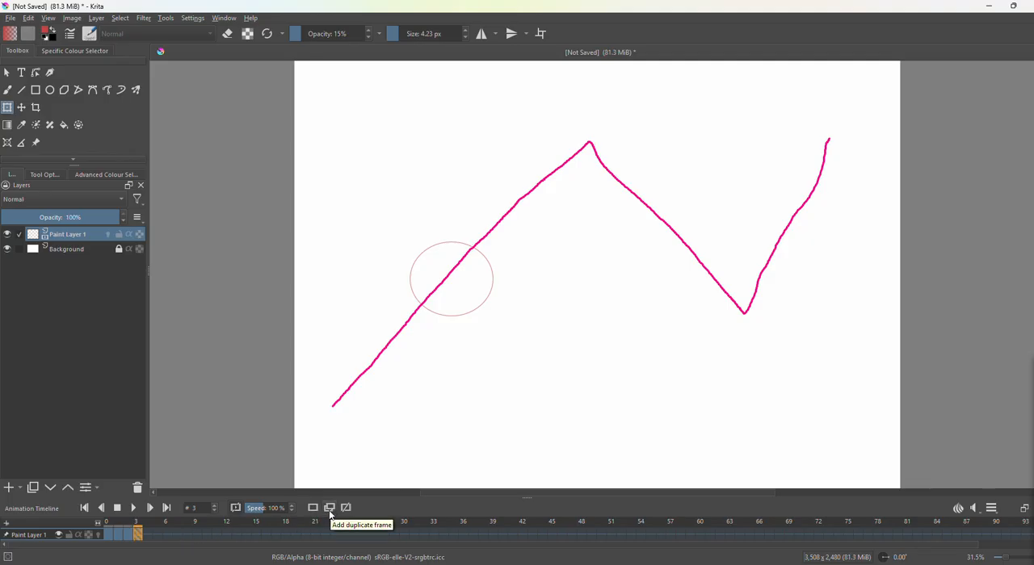
{"action": "left_click_drag", "start_coordinate": [461, 274], "coordinate": [494, 239]}
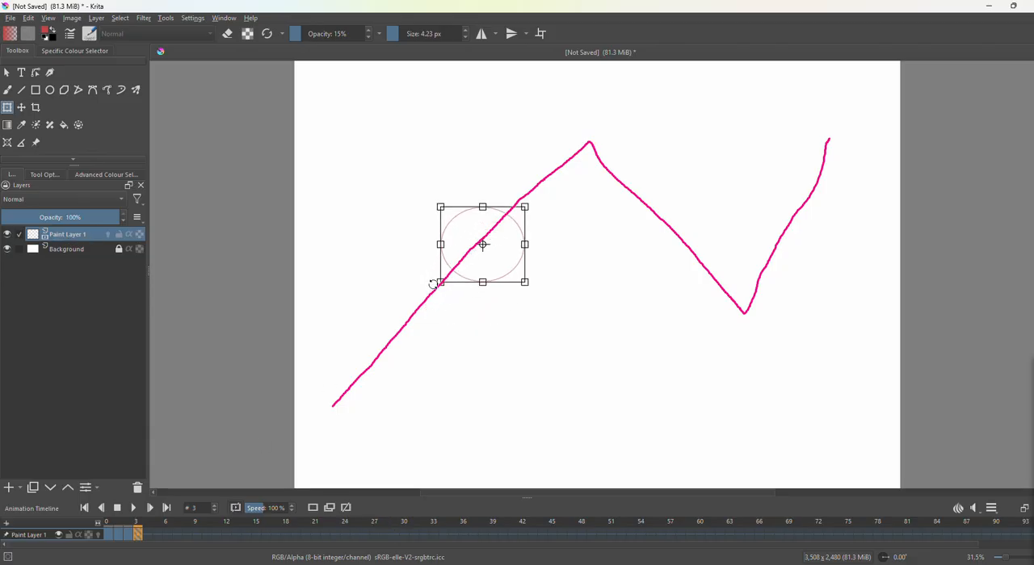
Add duplicate frames at frames 4 and 5, moving the ellipse further up and right in frame 5.
{"action": "left_click", "coordinate": [148, 536]}
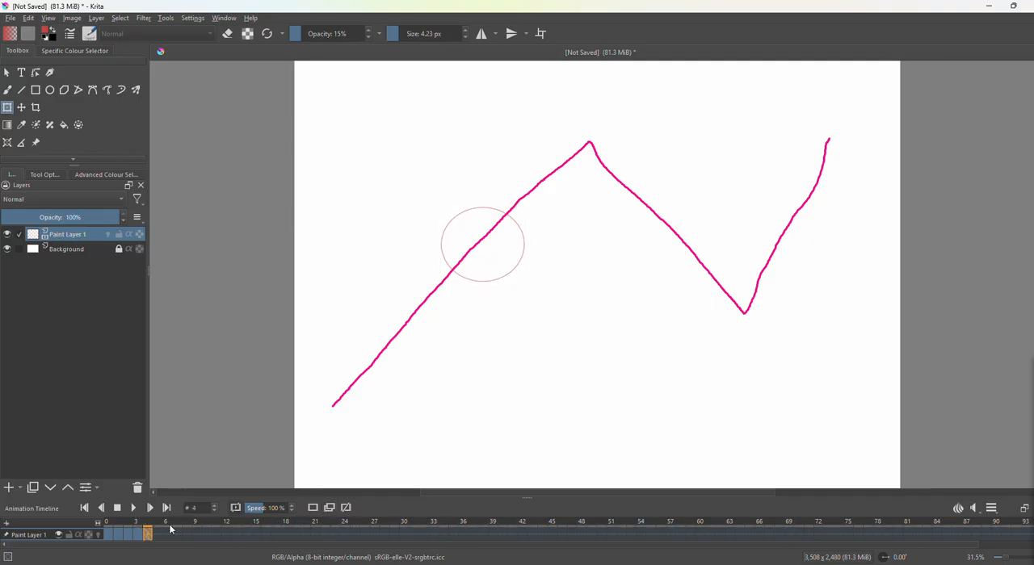
{"action": "left_click", "coordinate": [158, 536]}
{"action": "left_click", "coordinate": [478, 250]}
{"action": "left_click_drag", "start_coordinate": [500, 236], "coordinate": [533, 202]}
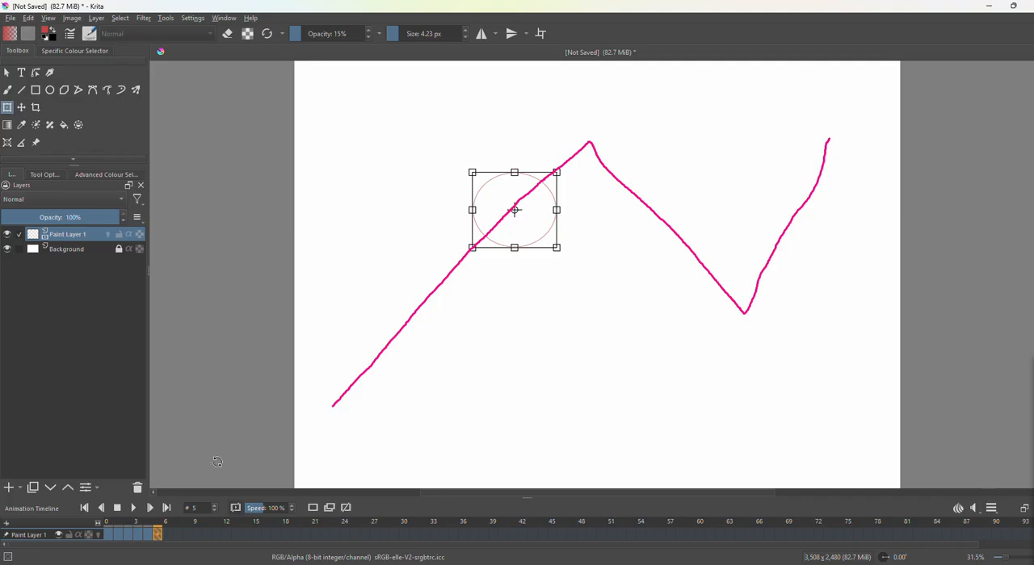
Add duplicate frames at frames 6 and 7, raising the ellipse in frame 7 to the upper middle of the canvas.
{"action": "left_click", "coordinate": [169, 536]}
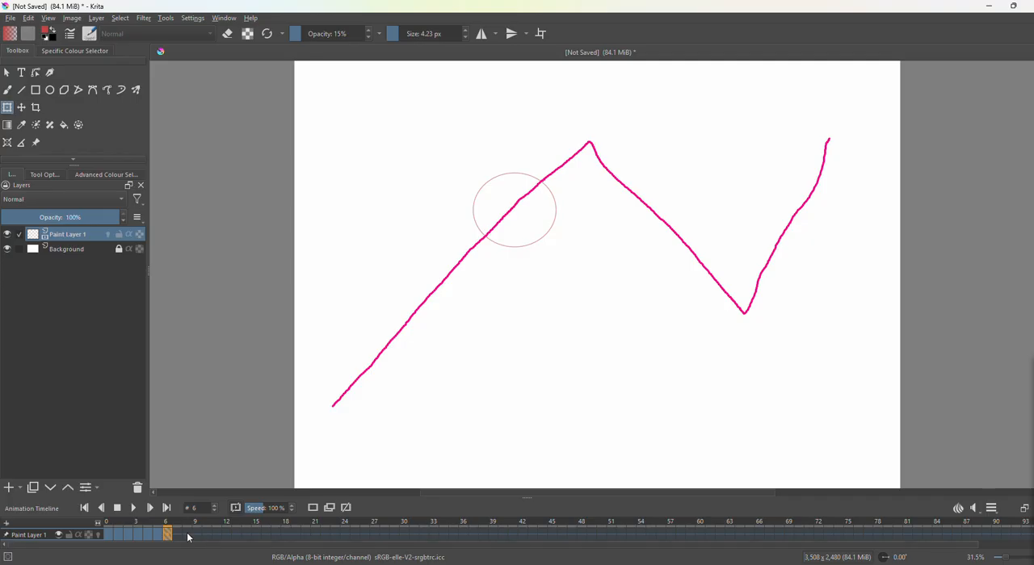
{"action": "left_click", "coordinate": [177, 536]}
{"action": "left_click", "coordinate": [517, 217]}
{"action": "left_click_drag", "start_coordinate": [520, 215], "coordinate": [568, 174]}
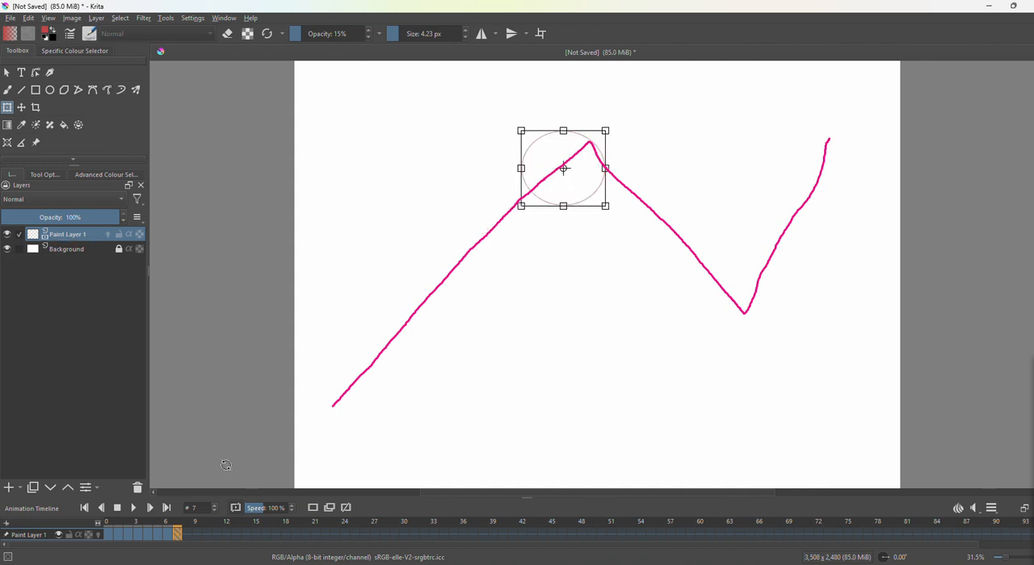
Add a duplicate frame at frame 8 and move its ellipse down and to the right to start the fall.
{"action": "left_click", "coordinate": [186, 537]}
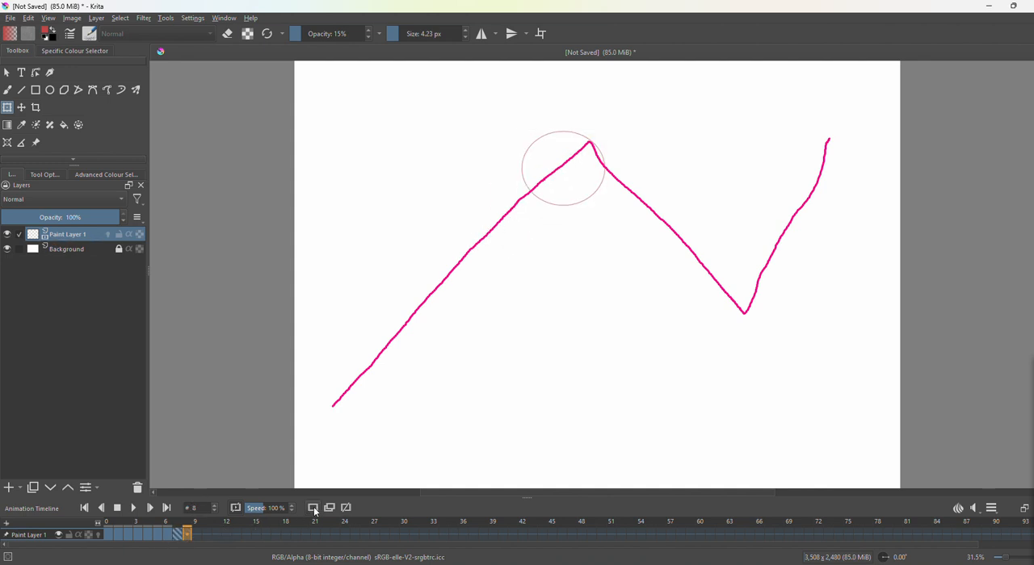
{"action": "left_click", "coordinate": [557, 165]}
{"action": "left_click_drag", "start_coordinate": [555, 165], "coordinate": [608, 186]}
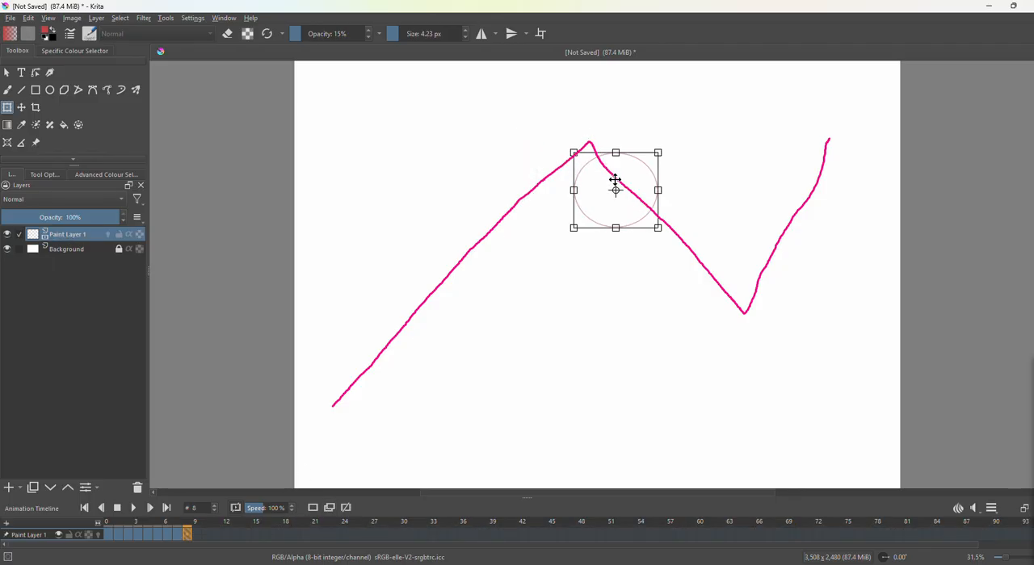
Add duplicate frames at frames 9 and 10, moving the ellipse further down and right along the descending path in each.
{"action": "left_click", "coordinate": [196, 535]}
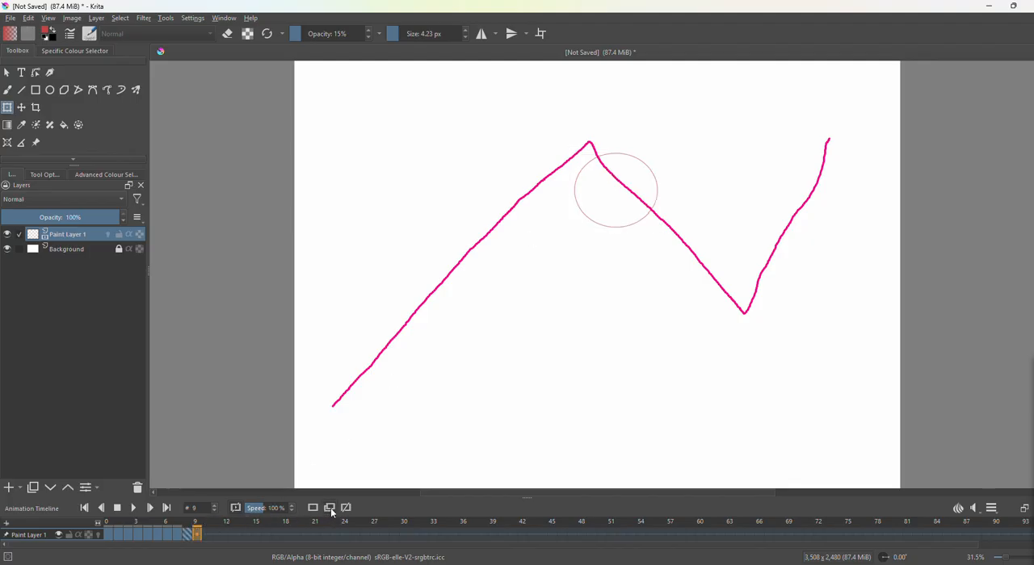
{"action": "left_click", "coordinate": [616, 192]}
{"action": "left_click_drag", "start_coordinate": [614, 187], "coordinate": [660, 226]}
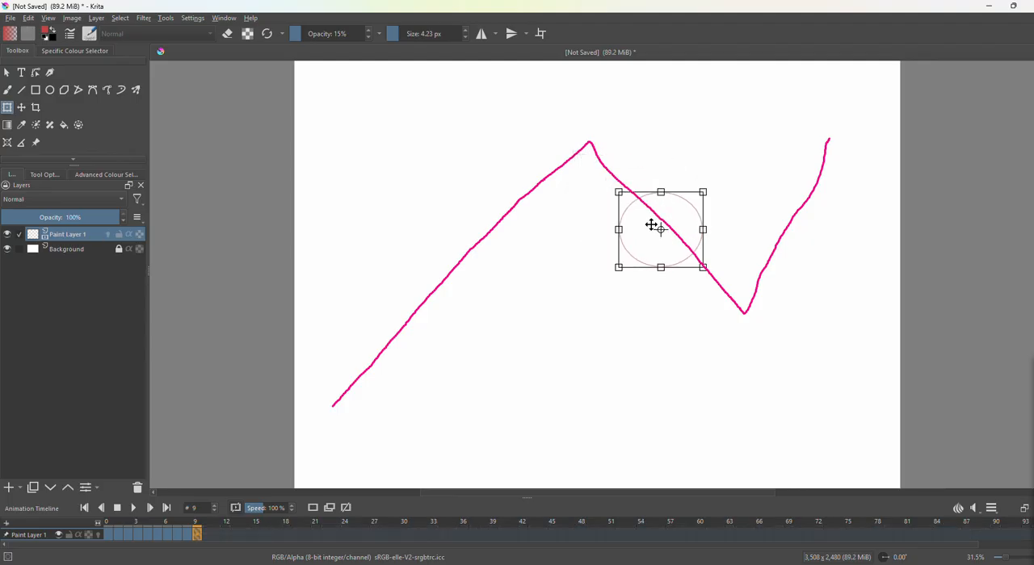
{"action": "left_click", "coordinate": [206, 535]}
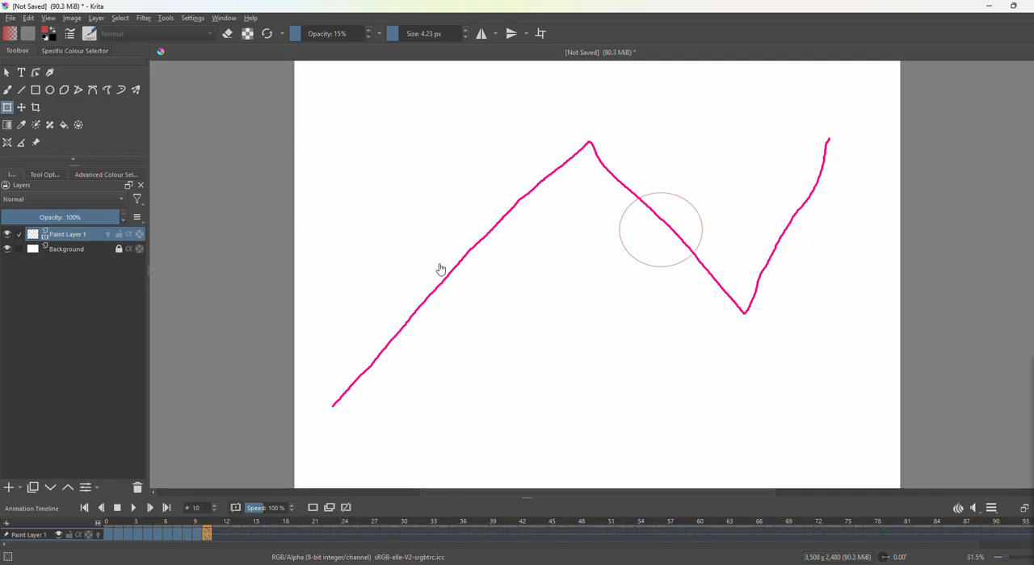
{"action": "left_click", "coordinate": [661, 235]}
{"action": "left_click_drag", "start_coordinate": [661, 232], "coordinate": [713, 294]}
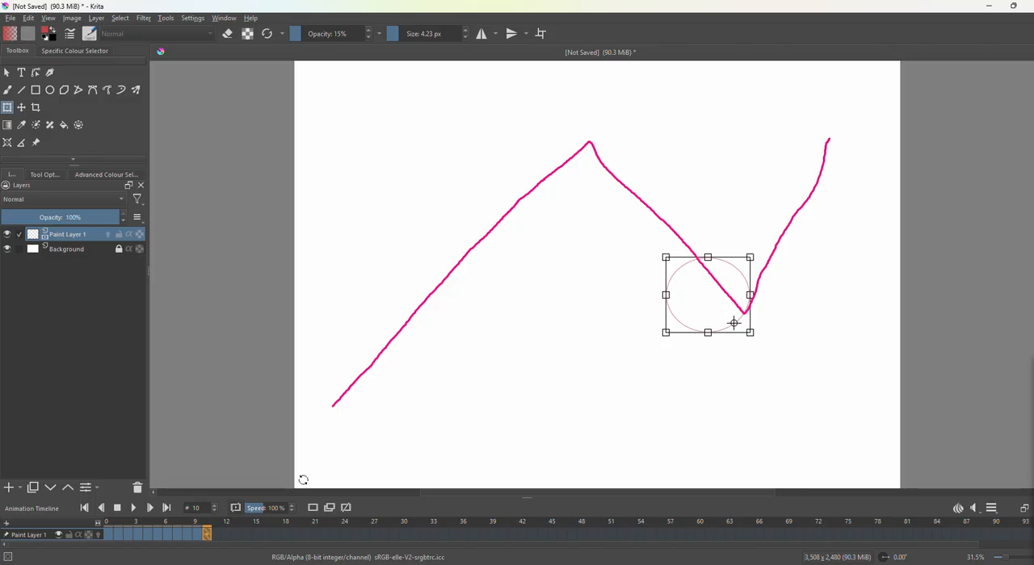
Add duplicate frames at frames 11 and 12, moving the ellipse past the path's low point and up the final rise.
{"action": "left_click", "coordinate": [217, 534]}
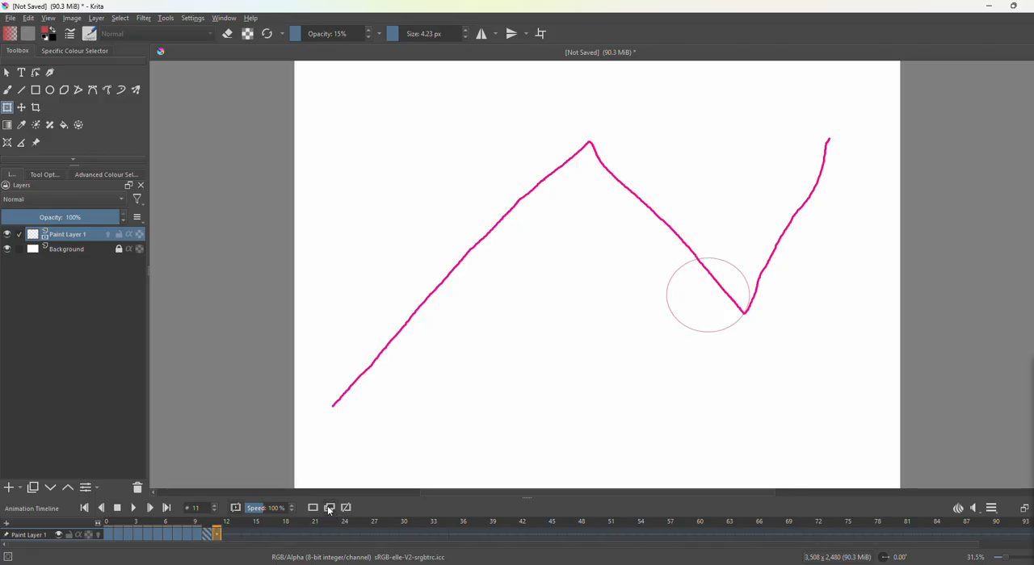
{"action": "left_click", "coordinate": [708, 297]}
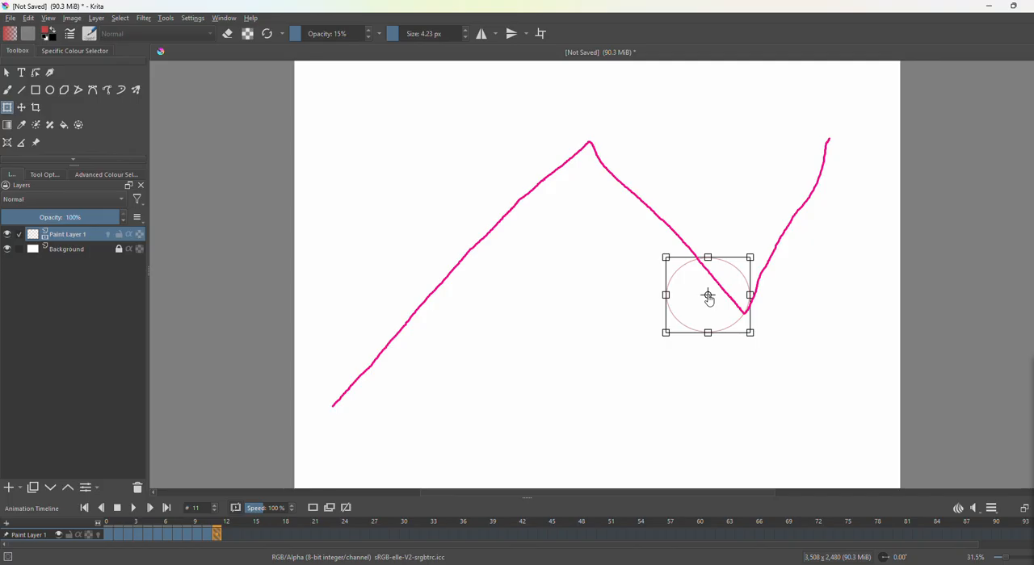
{"action": "left_click_drag", "start_coordinate": [711, 288], "coordinate": [778, 263]}
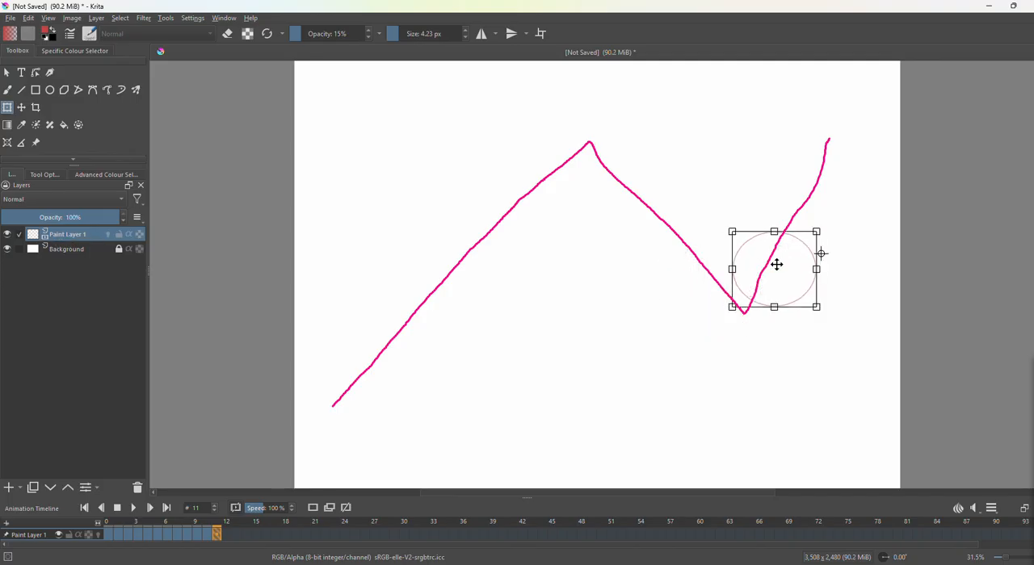
{"action": "left_click", "coordinate": [230, 535]}
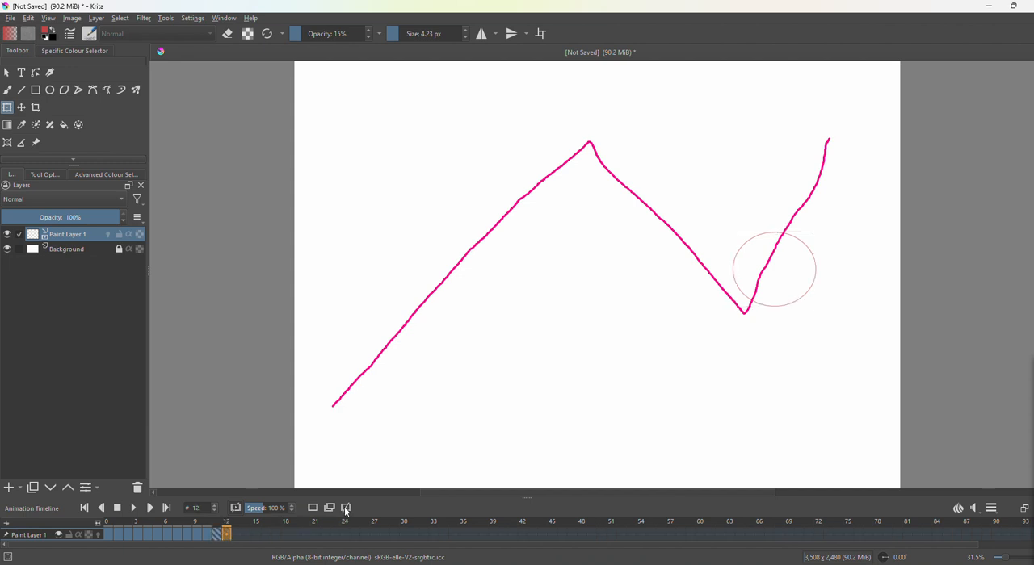
{"action": "left_click", "coordinate": [772, 267]}
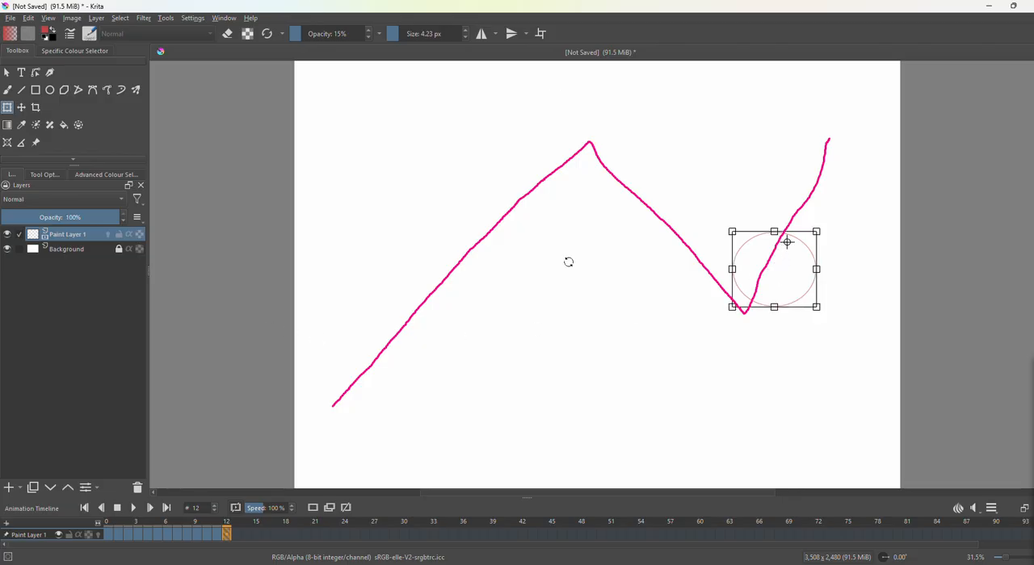
{"action": "left_click_drag", "start_coordinate": [784, 272], "coordinate": [811, 216]}
Add duplicate frames at frames 13 and 14, raising the ellipse in frame 14 into the canvas's upper-right corner.
{"action": "left_click", "coordinate": [236, 534]}
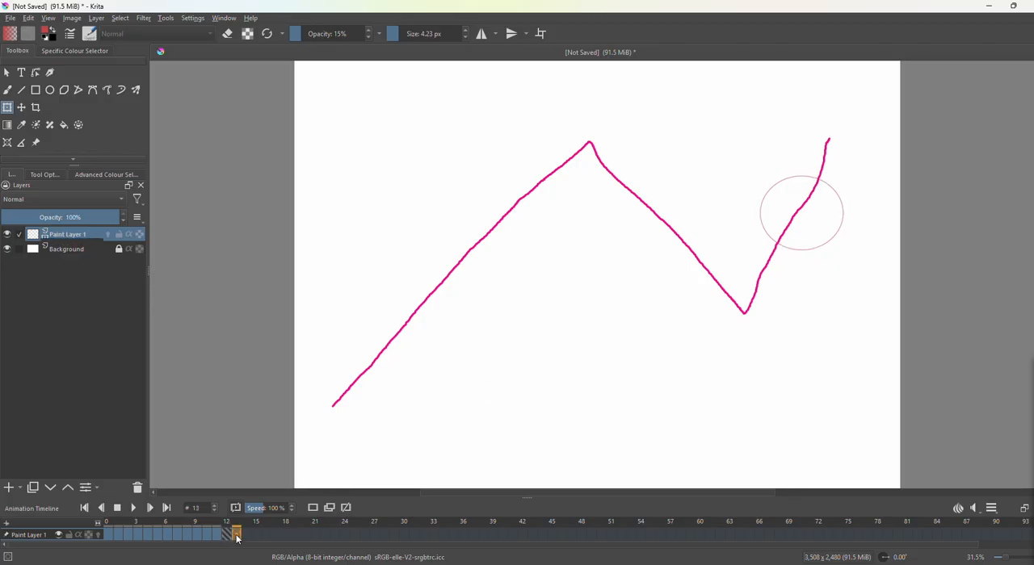
{"action": "left_click", "coordinate": [829, 222]}
{"action": "left_click_drag", "start_coordinate": [824, 218], "coordinate": [848, 163]}
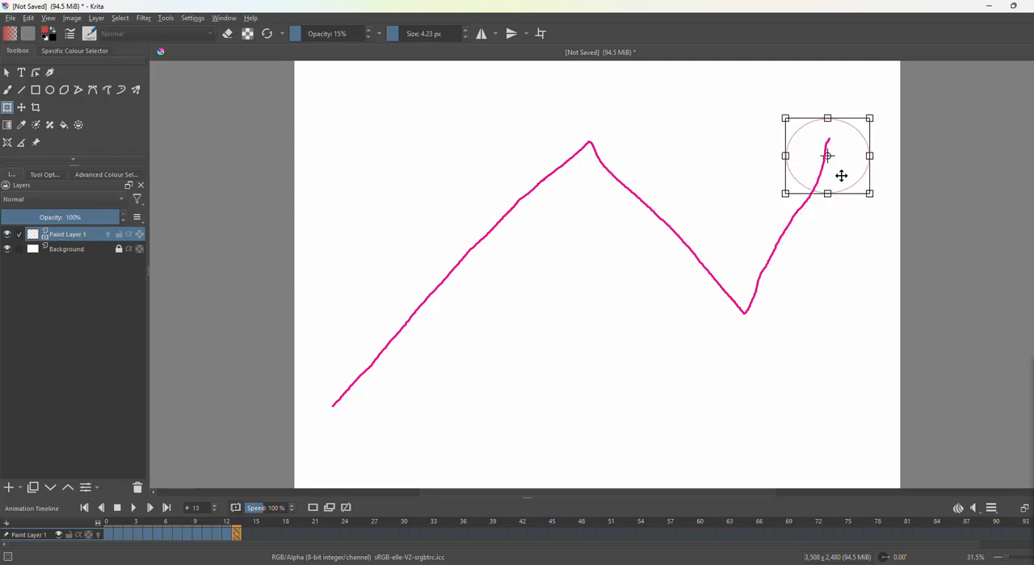
{"action": "left_click", "coordinate": [246, 535]}
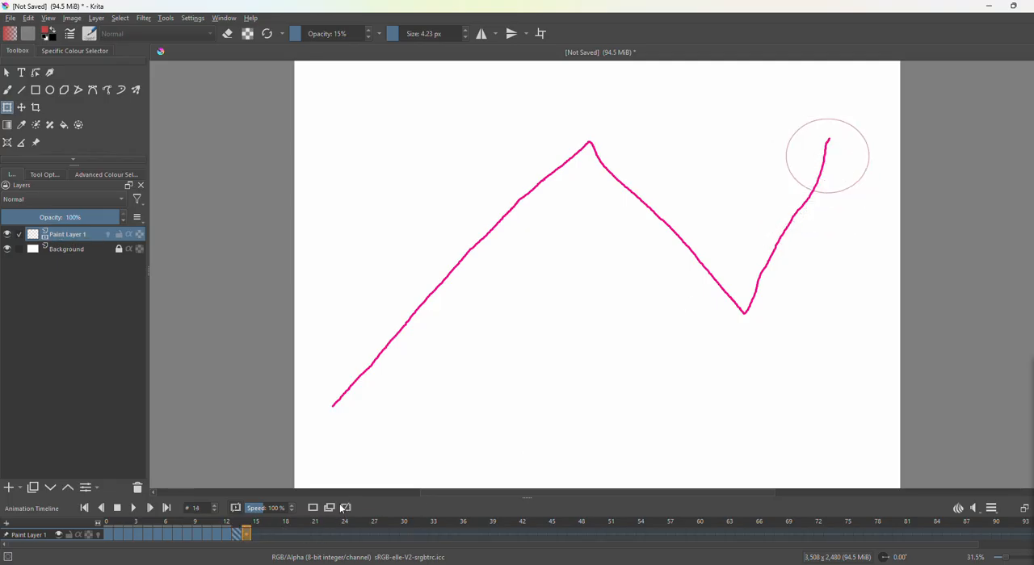
{"action": "left_click", "coordinate": [844, 167]}
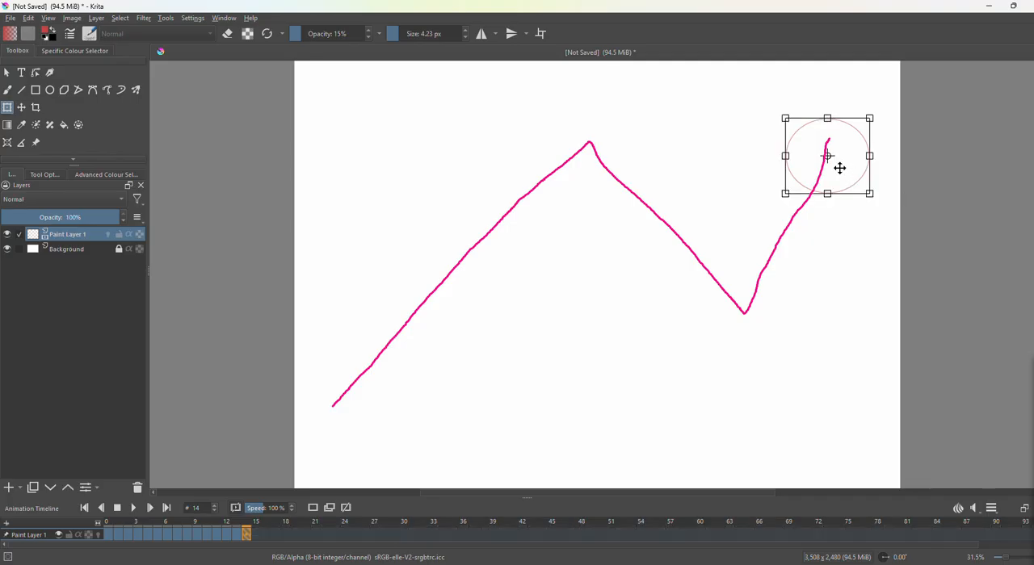
{"action": "left_click_drag", "start_coordinate": [853, 153], "coordinate": [872, 117]}
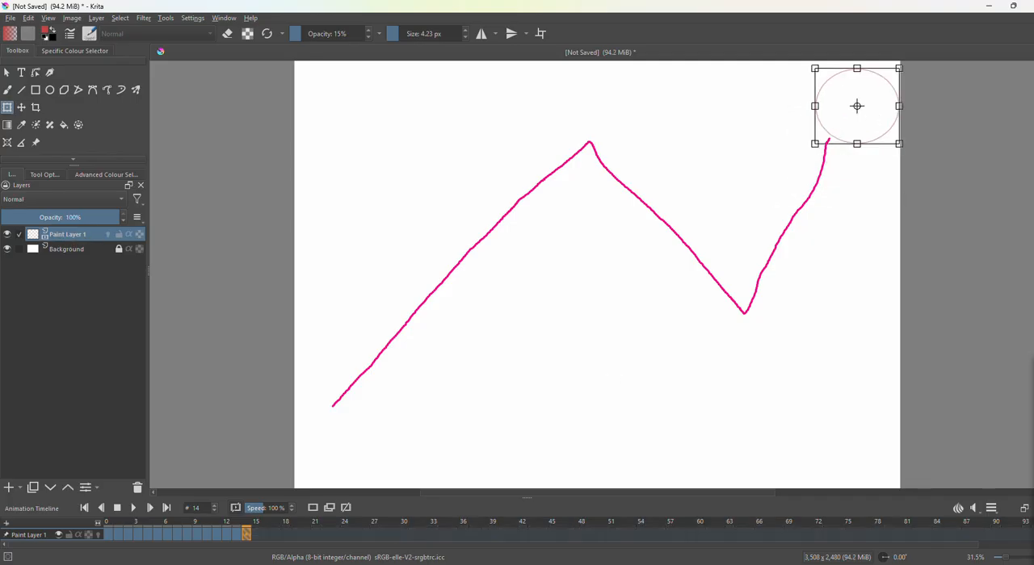
Add a duplicate frame at frame 15 without moving the ellipse, and play back the animation briefly.
{"action": "left_click", "coordinate": [255, 535]}
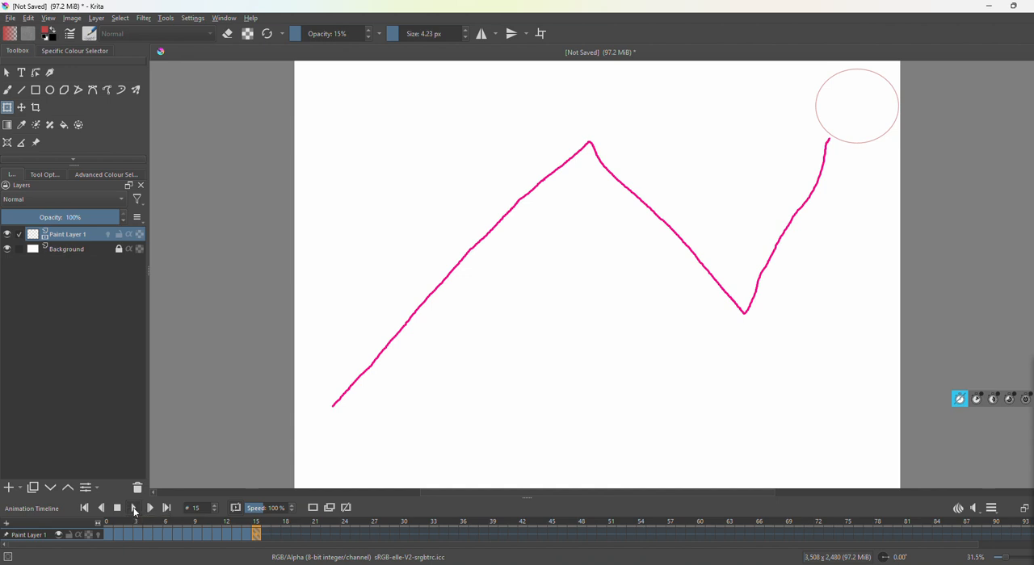
{"action": "left_click", "coordinate": [134, 509]}
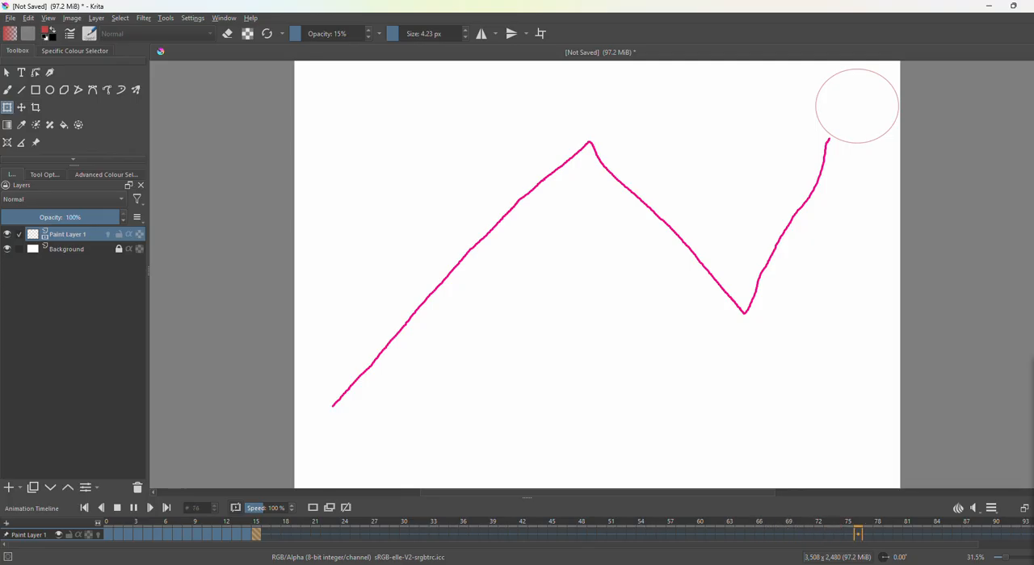
{"action": "left_click", "coordinate": [134, 508]}
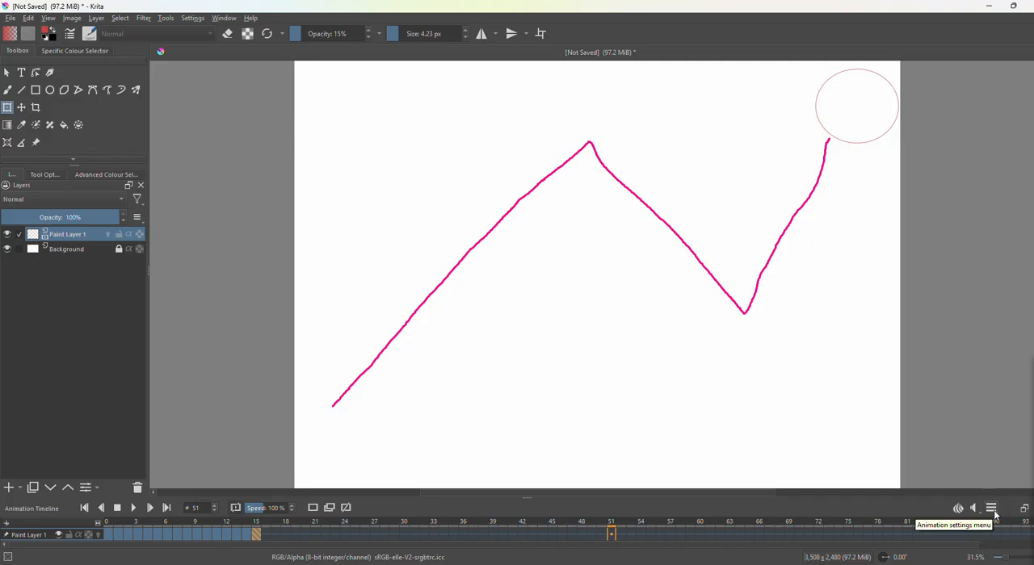
{"action": "key", "text": "ctrl+alt+g"}
{"action": "mouse_move", "coordinate": [1001, 499]}
{"action": "left_mouse_down"}
{"action": "mouse_move", "coordinate": [968, 521]}
{"action": "mouse_move", "coordinate": [985, 539]}
{"action": "mouse_move", "coordinate": [1007, 507]}
{"action": "left_mouse_up"}
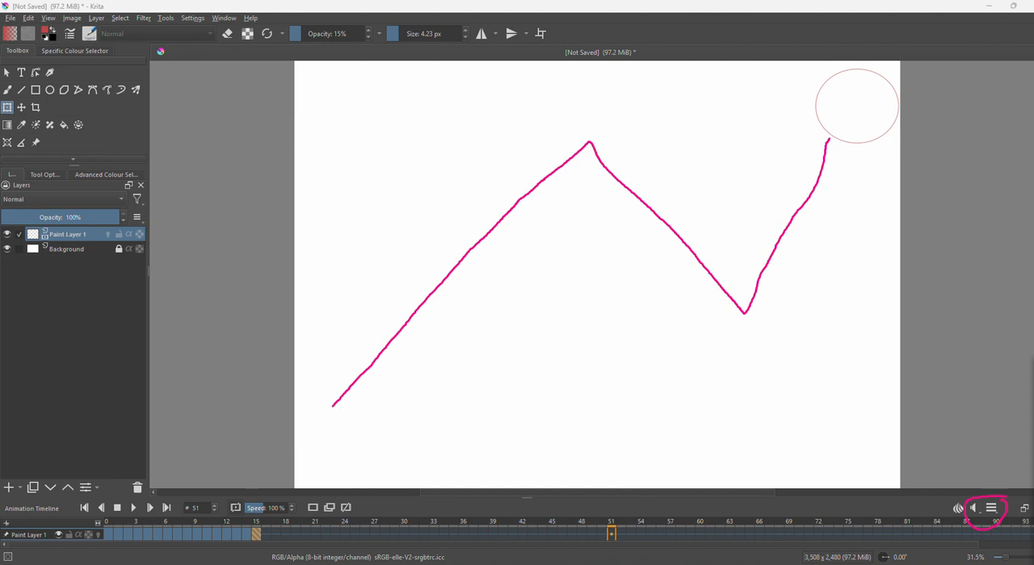
{"action": "key", "text": "Escape"}
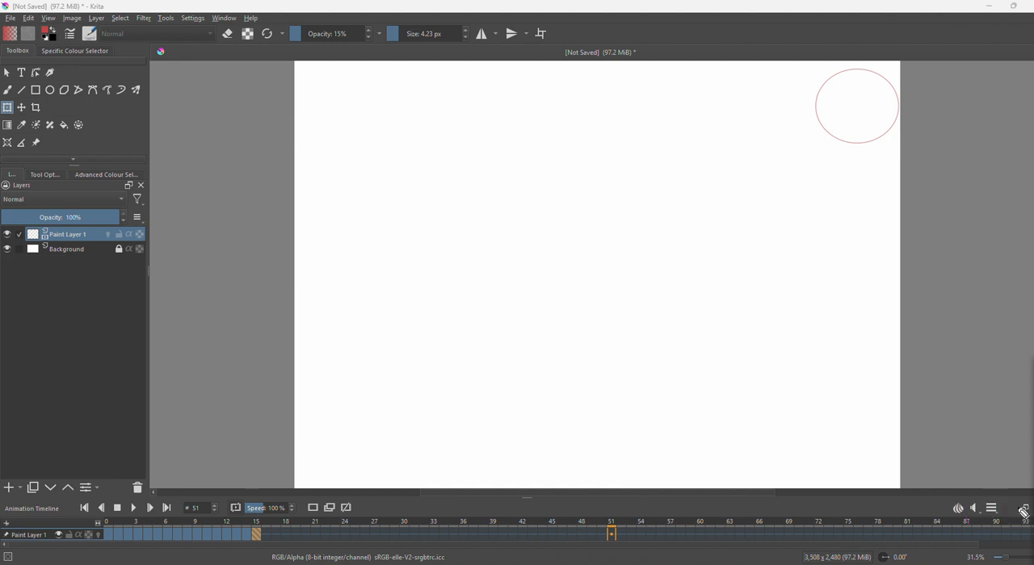
{"action": "key", "text": "ctrl+alt+g"}
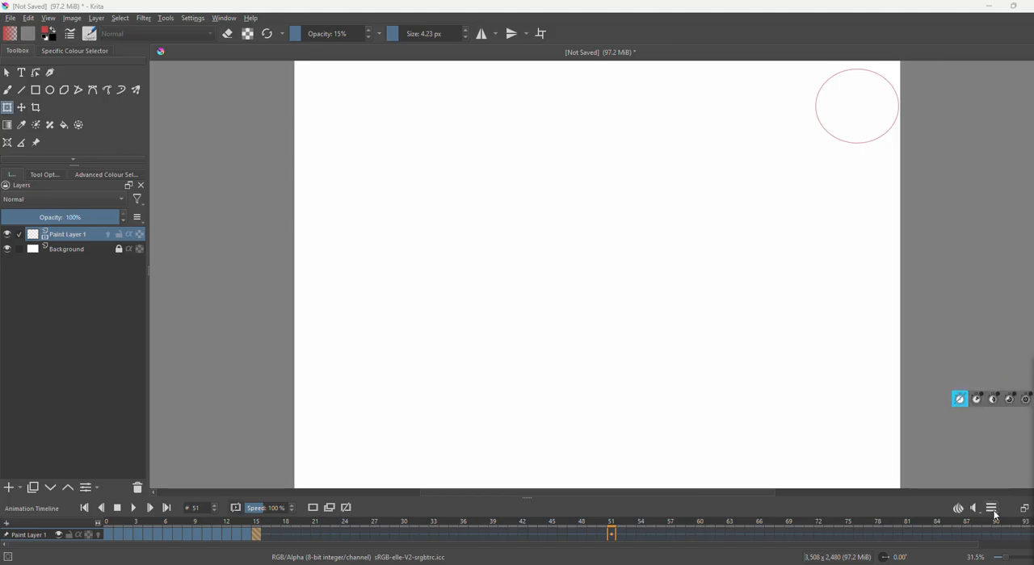
{"action": "left_click", "coordinate": [995, 514]}
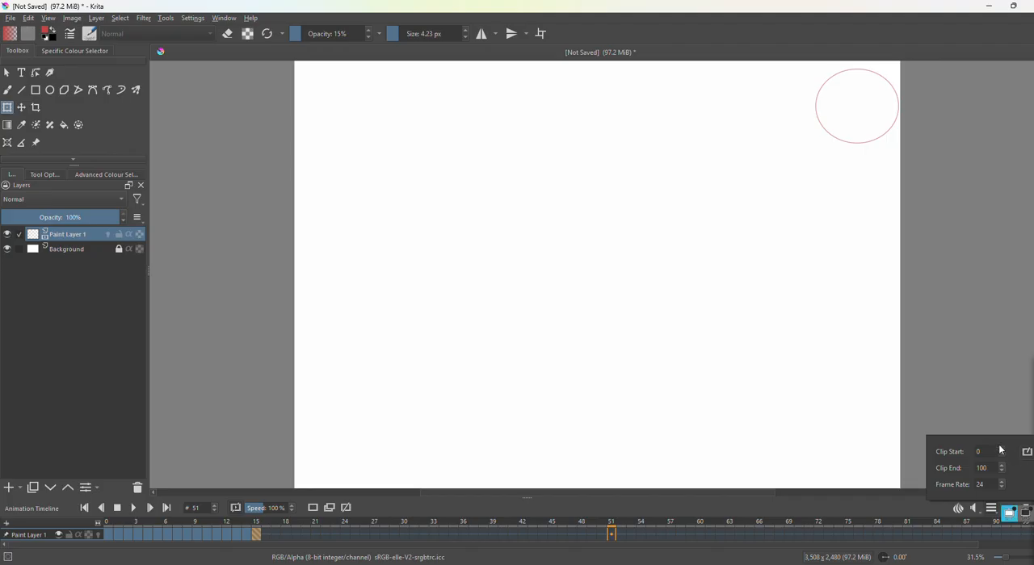
{"action": "left_click", "coordinate": [906, 440]}
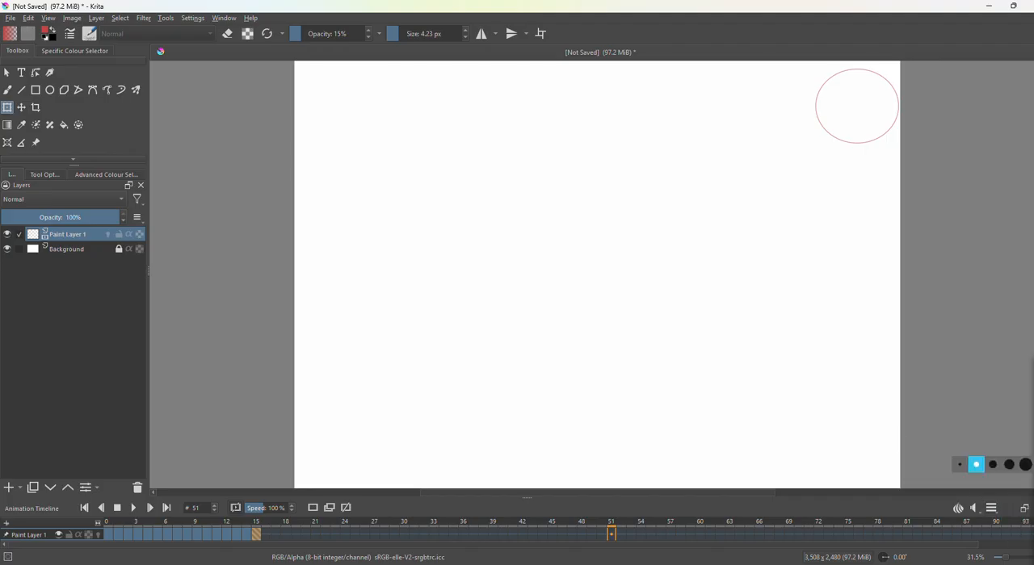
{"action": "left_click", "coordinate": [992, 415]}
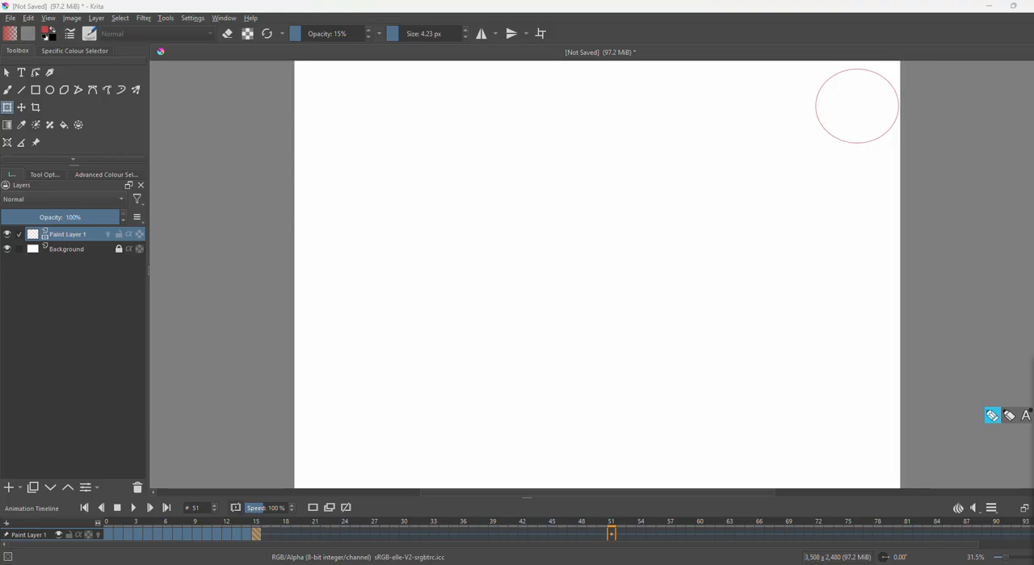
{"action": "mouse_move", "coordinate": [108, 512]}
{"action": "left_mouse_down"}
{"action": "mouse_move", "coordinate": [93, 519]}
{"action": "mouse_move", "coordinate": [110, 530]}
{"action": "mouse_move", "coordinate": [119, 521]}
{"action": "mouse_move", "coordinate": [107, 512]}
{"action": "left_mouse_up"}
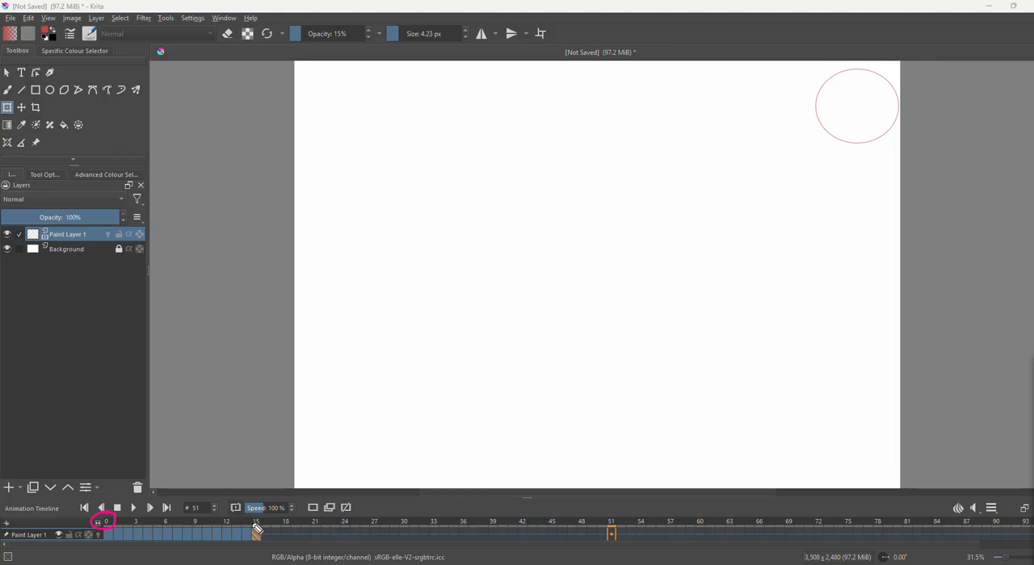
{"action": "mouse_move", "coordinate": [268, 521]}
{"action": "left_mouse_down"}
{"action": "mouse_move", "coordinate": [245, 524]}
{"action": "mouse_move", "coordinate": [252, 533]}
{"action": "mouse_move", "coordinate": [268, 523]}
{"action": "left_mouse_up"}
Set the animation's clip end to frame 15 and close the animation settings.
{"action": "left_click", "coordinate": [995, 510]}
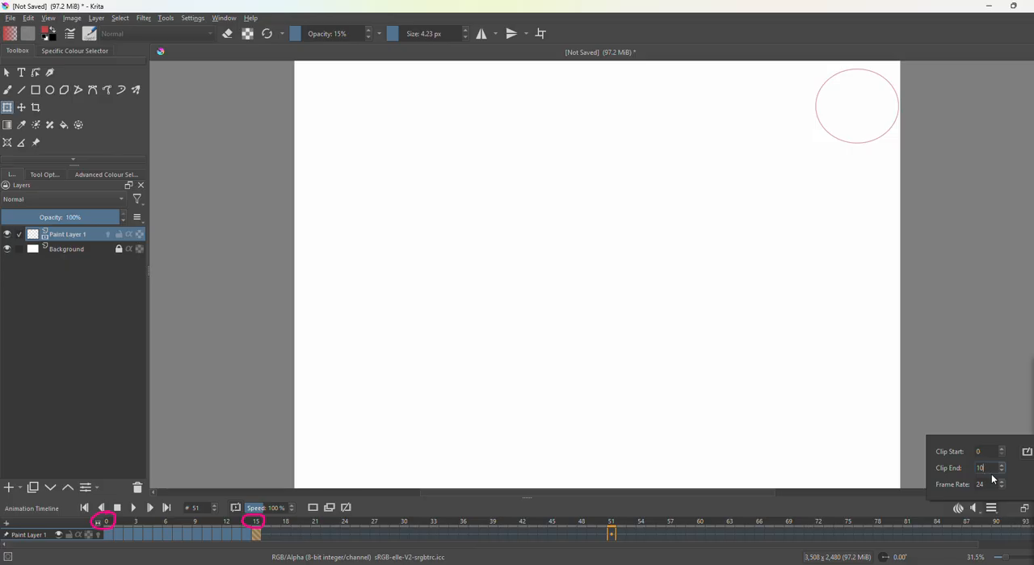
{"action": "key", "text": "BackSpace"}
{"action": "key", "text": "BackSpace"}
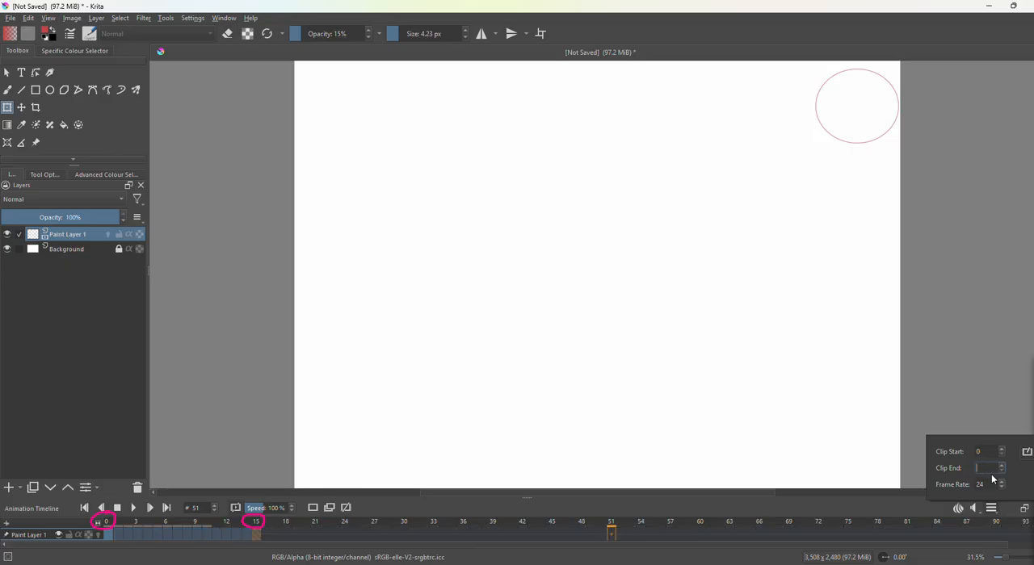
{"action": "type", "text": "15"}
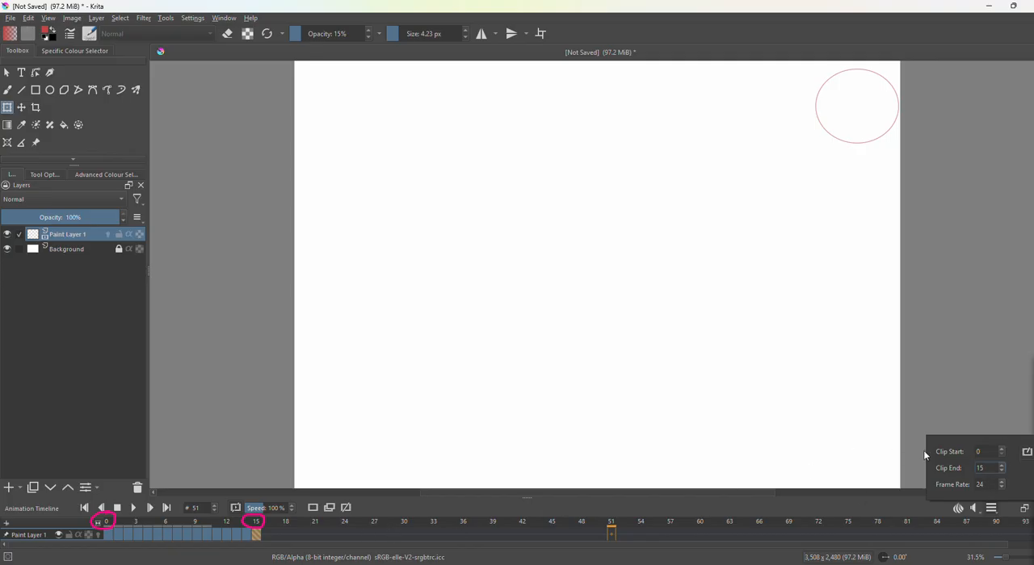
{"action": "left_click", "coordinate": [954, 418]}
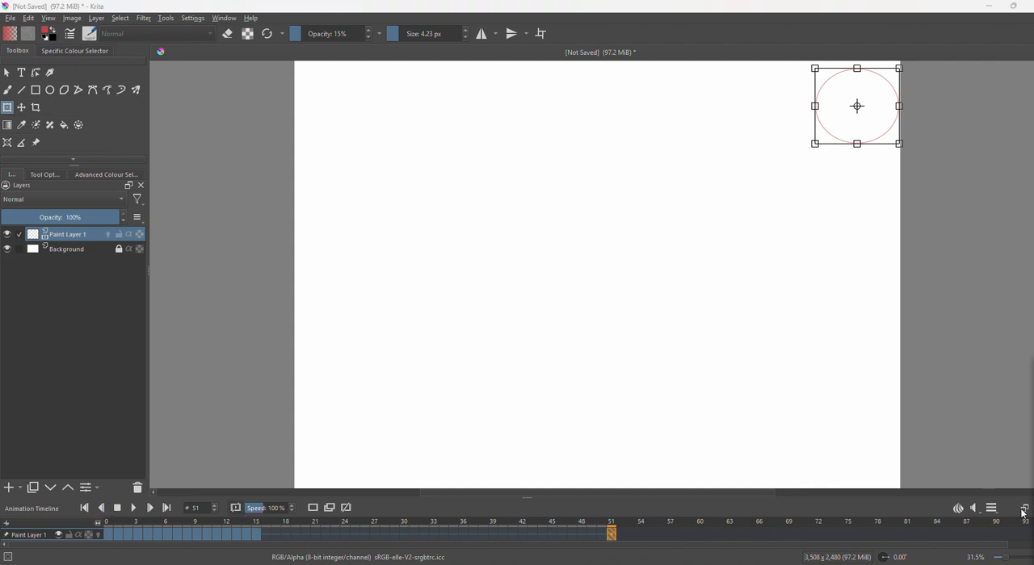
Play the animation to check how it loops.
{"action": "left_click", "coordinate": [135, 509]}
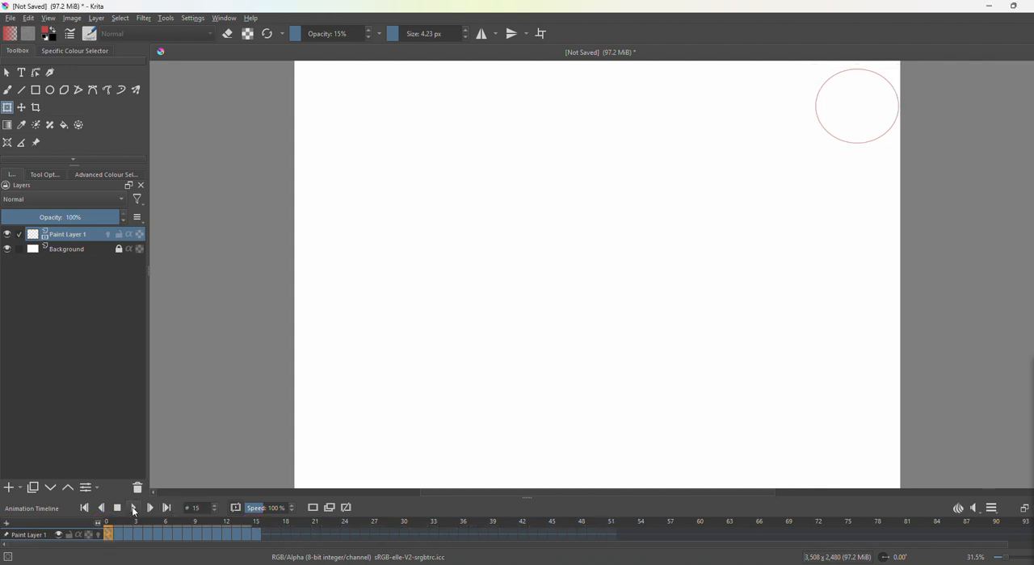
{"action": "left_click", "coordinate": [132, 510]}
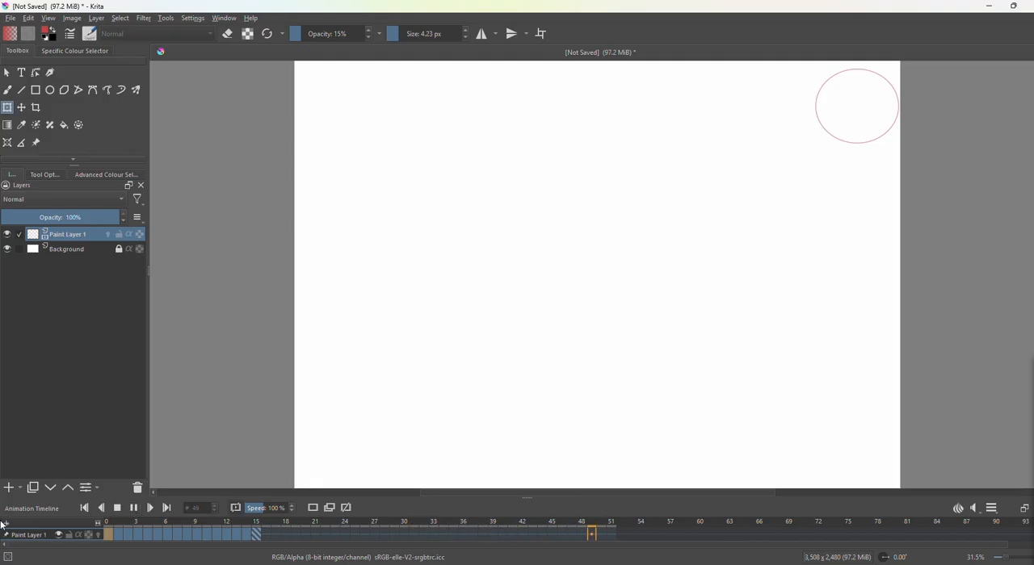
Set the animation's frame rate to 2 while it plays.
{"action": "left_click", "coordinate": [992, 512]}
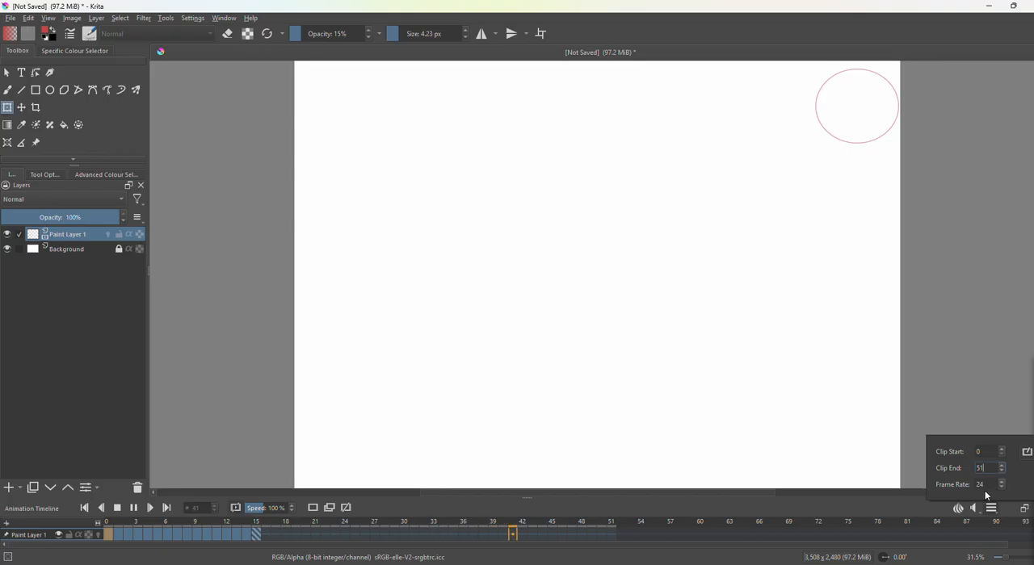
{"action": "left_click", "coordinate": [983, 486]}
{"action": "key", "text": "BackSpace"}
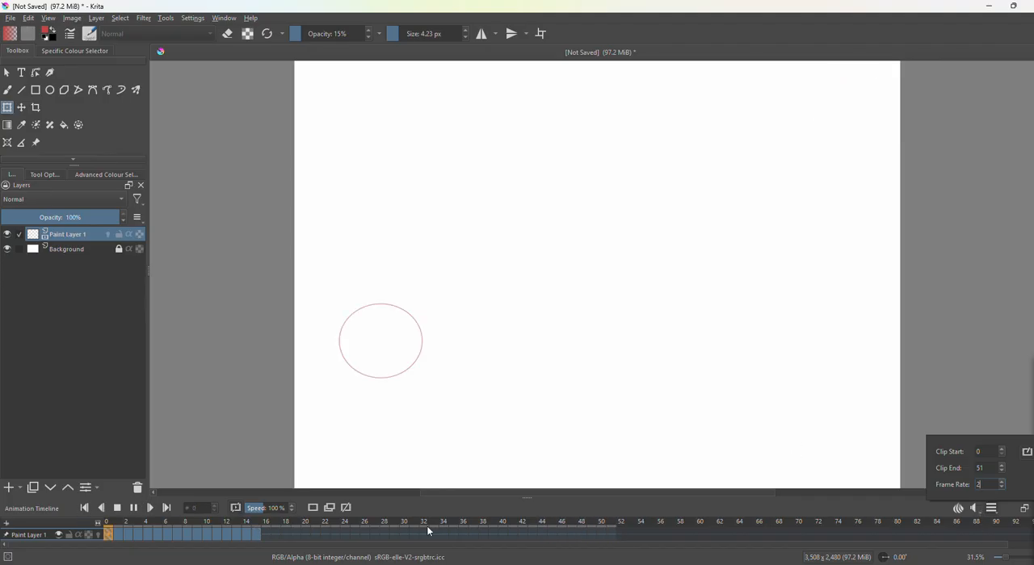
Set the clip end to frame 15 and raise the frame rate to 3.
{"action": "left_click", "coordinate": [995, 469]}
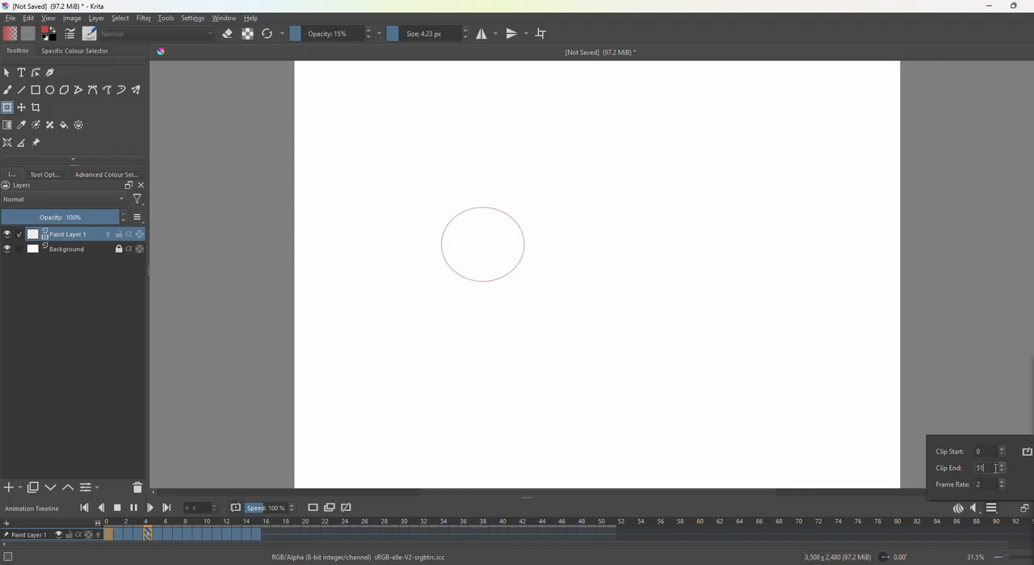
{"action": "key", "text": "BackSpace"}
{"action": "key", "text": "BackSpace"}
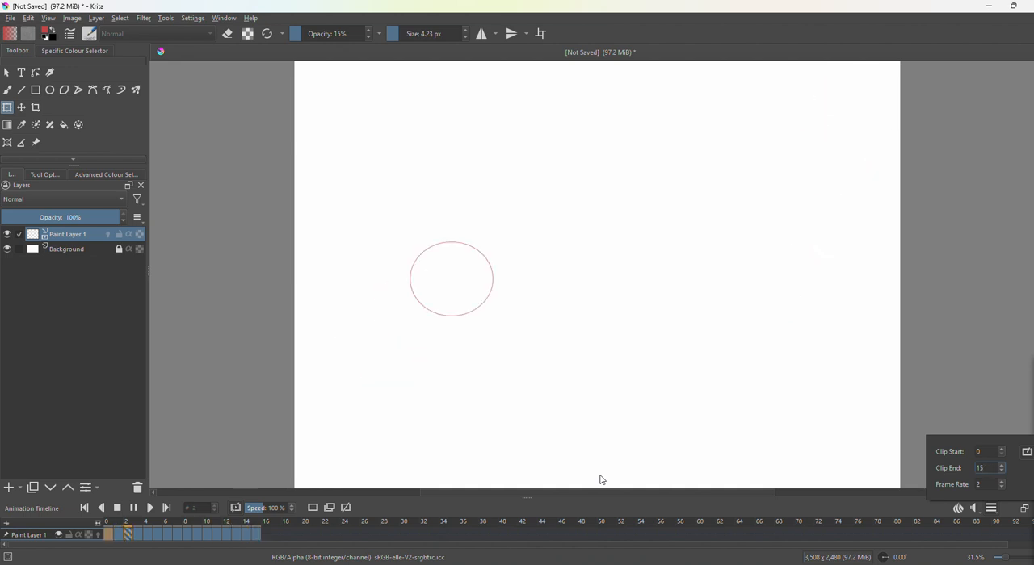
{"action": "left_click", "coordinate": [1002, 482]}
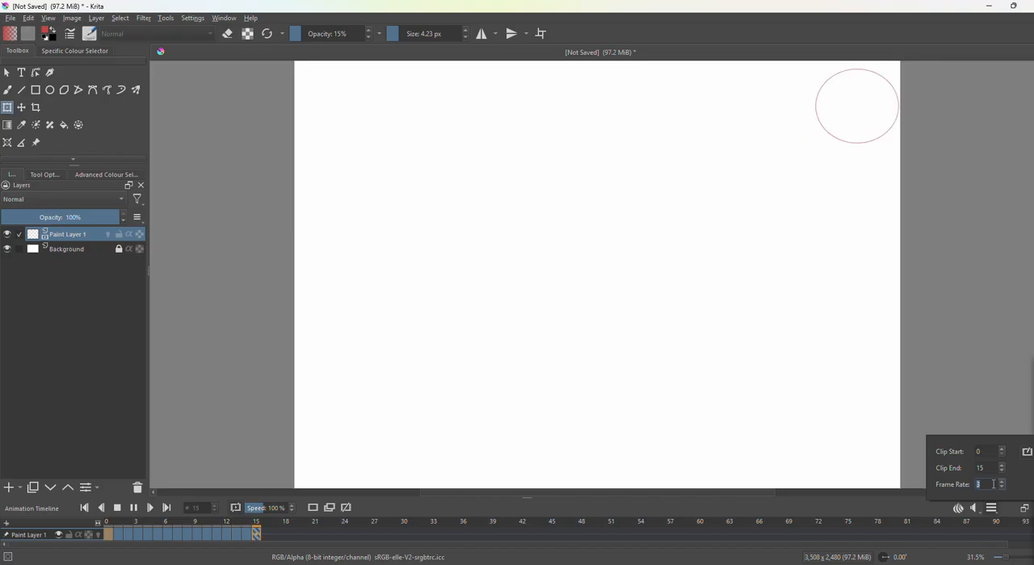
Set the animation's frame rate to 10, trace the ball's travel over the canvas, and pause playback.
{"action": "type", "text": "10"}
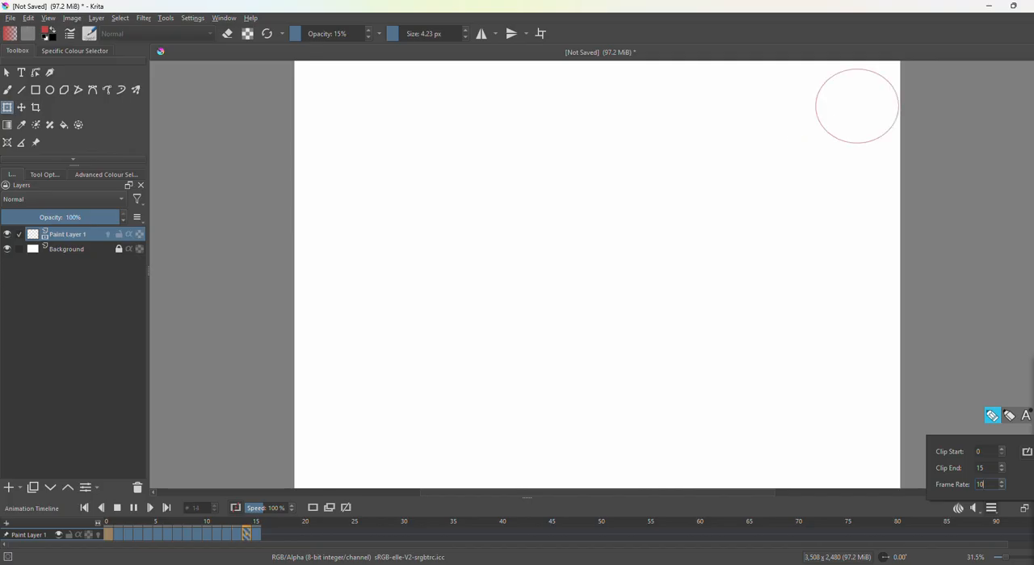
{"action": "mouse_move", "coordinate": [325, 444]}
{"action": "left_mouse_down"}
{"action": "mouse_move", "coordinate": [553, 195]}
{"action": "mouse_move", "coordinate": [733, 362]}
{"action": "mouse_move", "coordinate": [760, 315]}
{"action": "mouse_move", "coordinate": [819, 122]}
{"action": "left_mouse_up"}
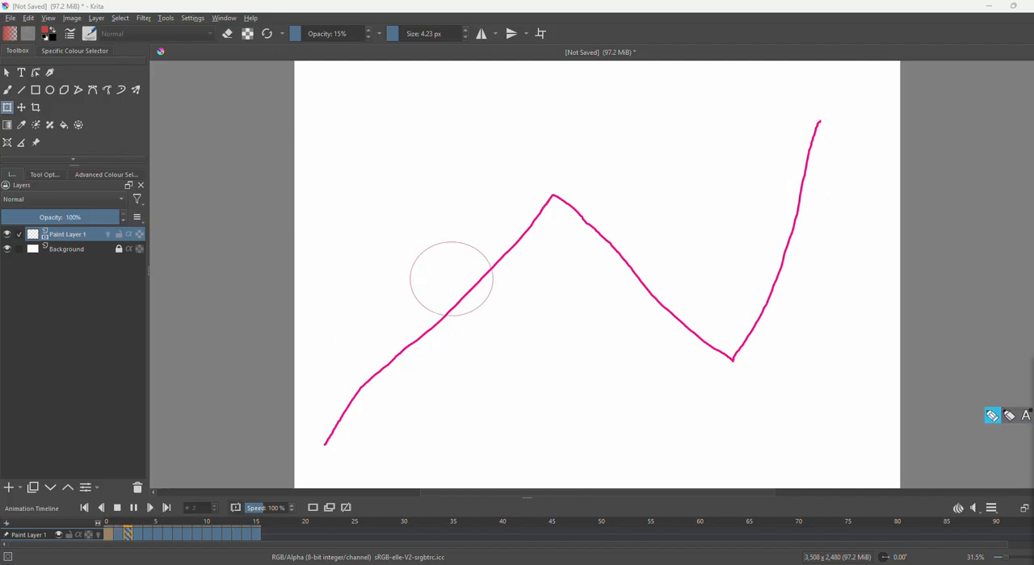
{"action": "left_click", "coordinate": [134, 510]}
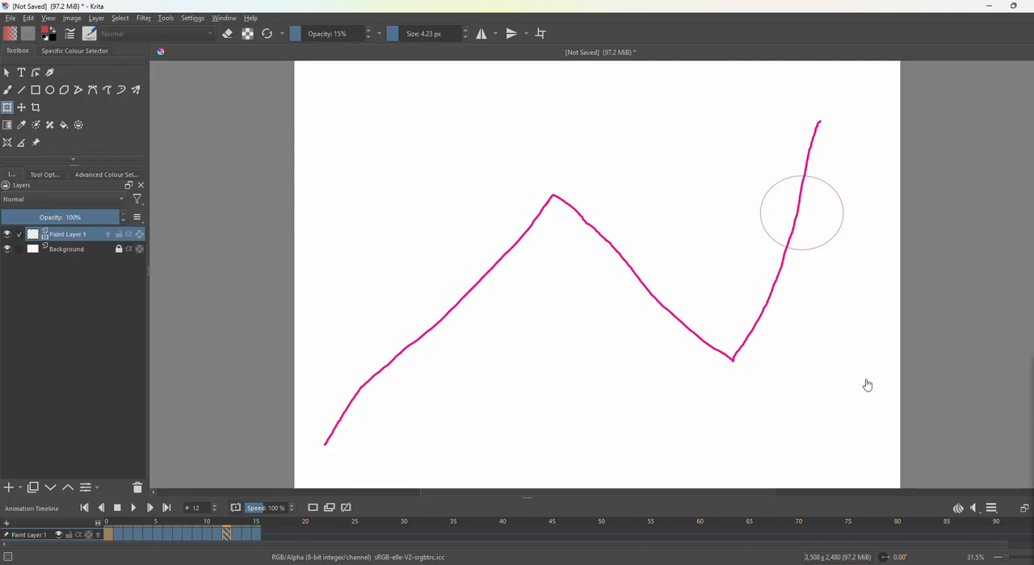
{"action": "key", "text": "Escape"}
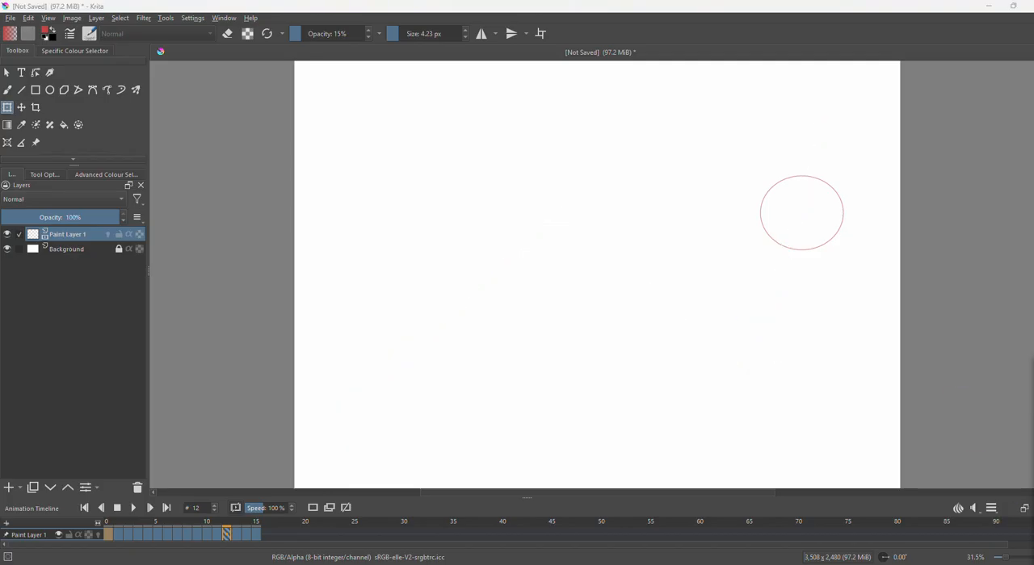
Delete the ellipse from frame 12 and import the soccer ball image download (2).png from the Desktop as a layer.
{"action": "left_click", "coordinate": [810, 228]}
{"action": "key", "text": "Delete"}
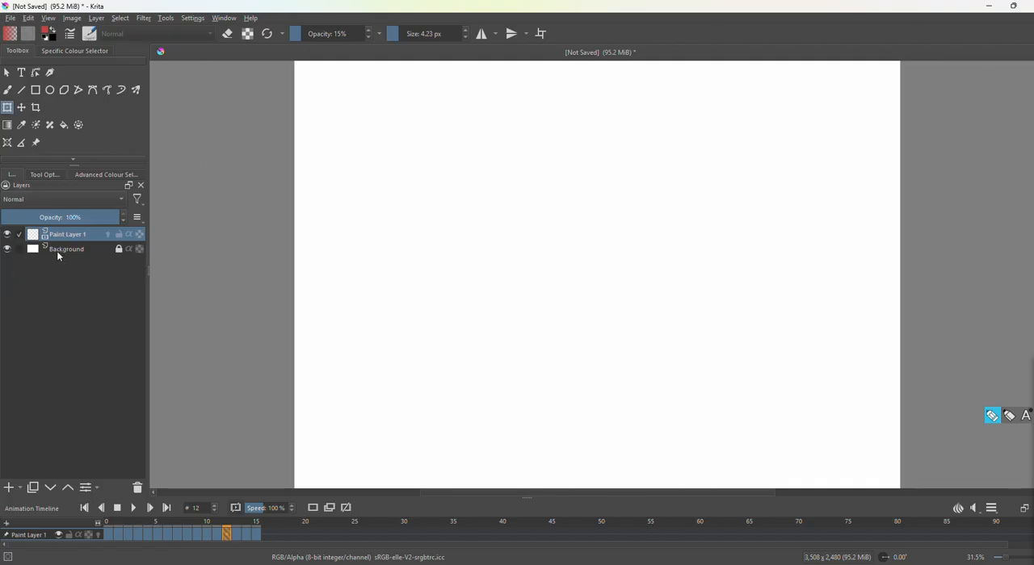
{"action": "left_click", "coordinate": [96, 18]}
{"action": "mouse_move", "coordinate": [126, 84]}
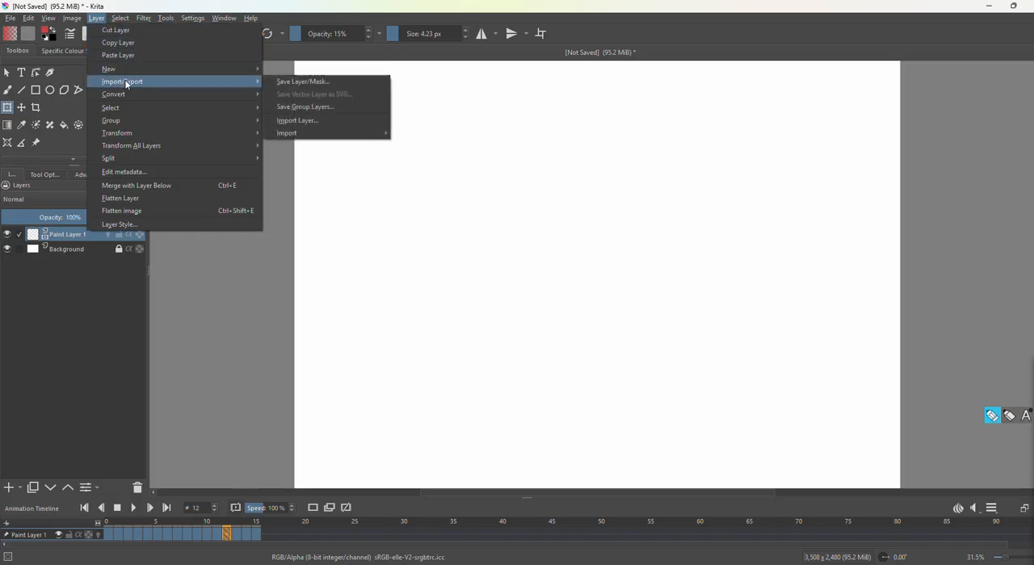
{"action": "left_click", "coordinate": [293, 121]}
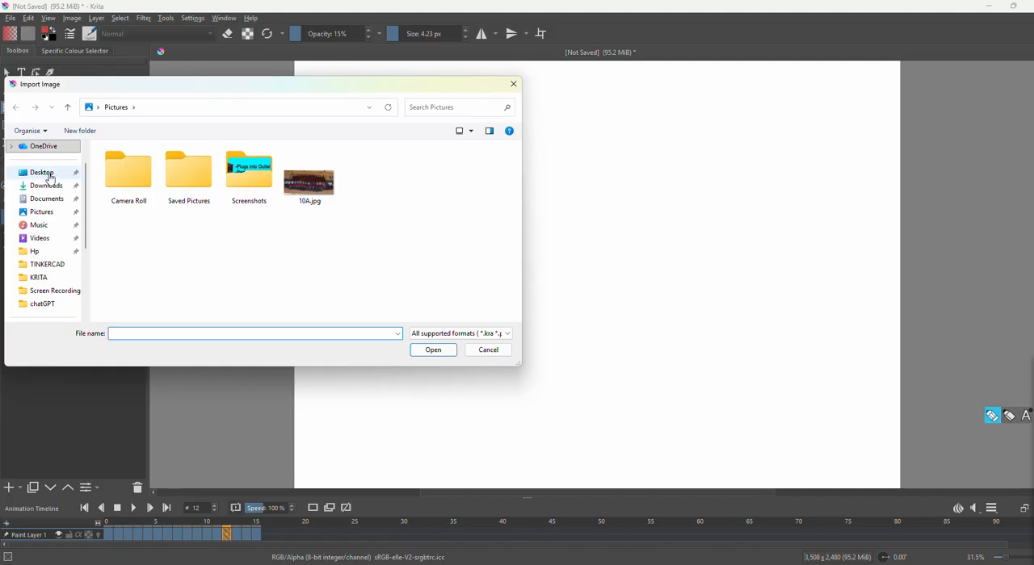
{"action": "left_click", "coordinate": [42, 173]}
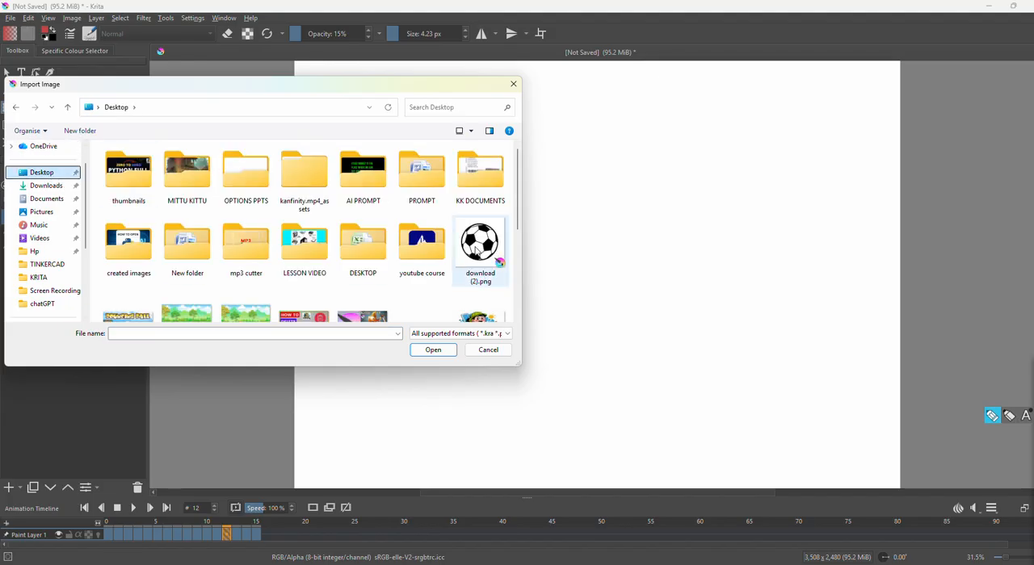
{"action": "left_click", "coordinate": [478, 252]}
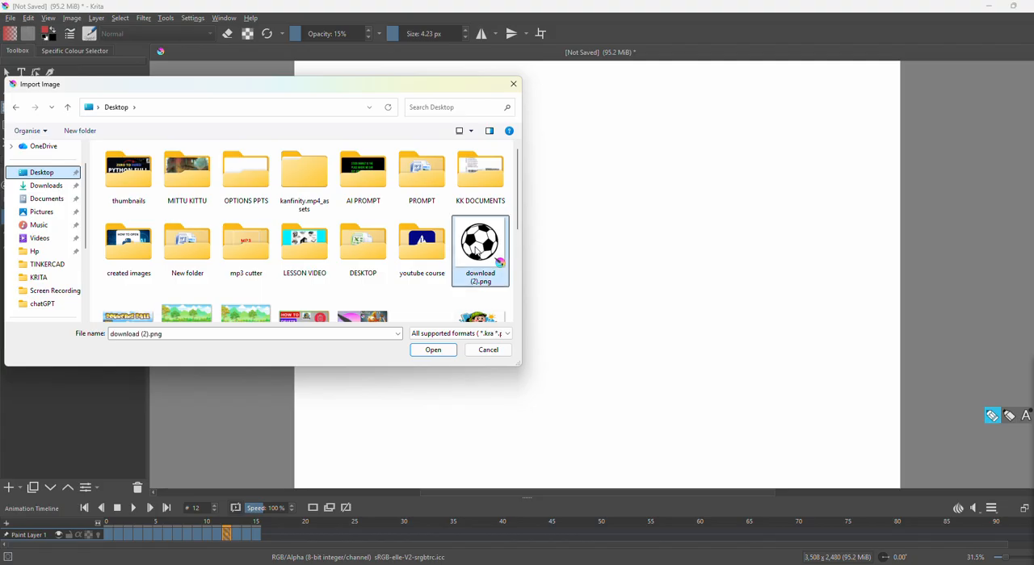
{"action": "left_click", "coordinate": [433, 350]}
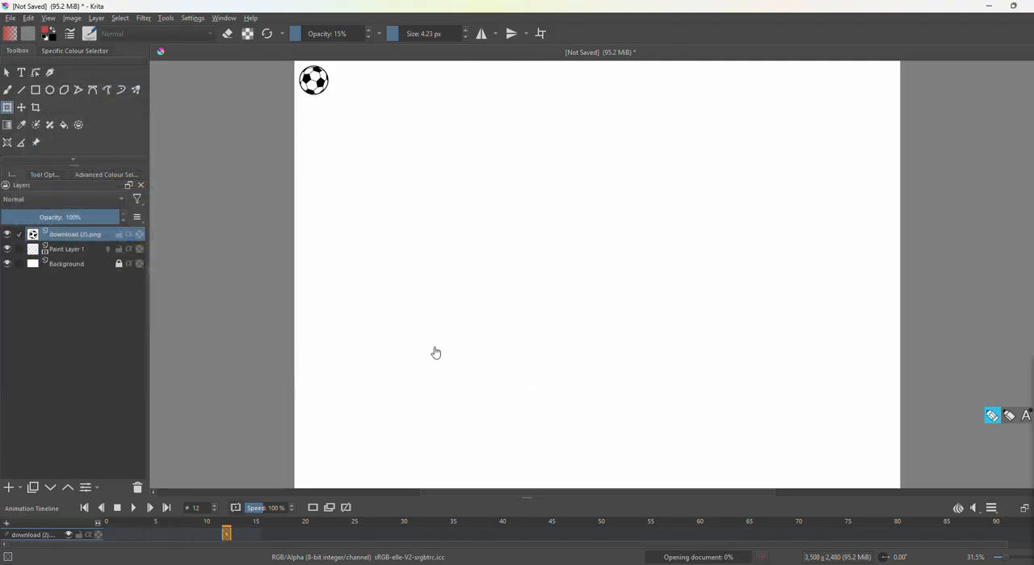
Enlarge the imported soccer ball slightly and move it to the lower-left corner of the canvas.
{"action": "left_click", "coordinate": [323, 82]}
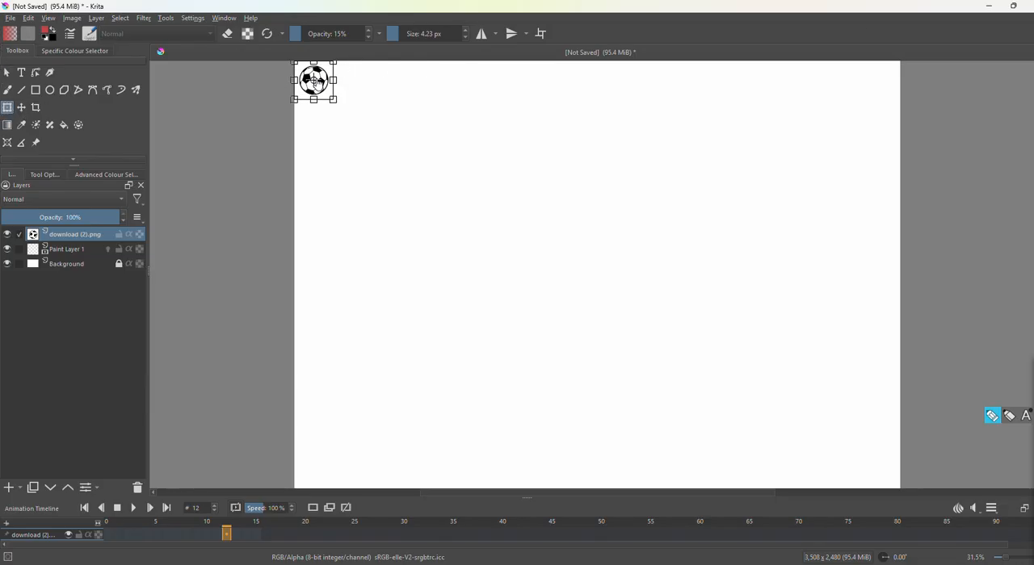
{"action": "left_click_drag", "start_coordinate": [333, 100], "coordinate": [361, 112]}
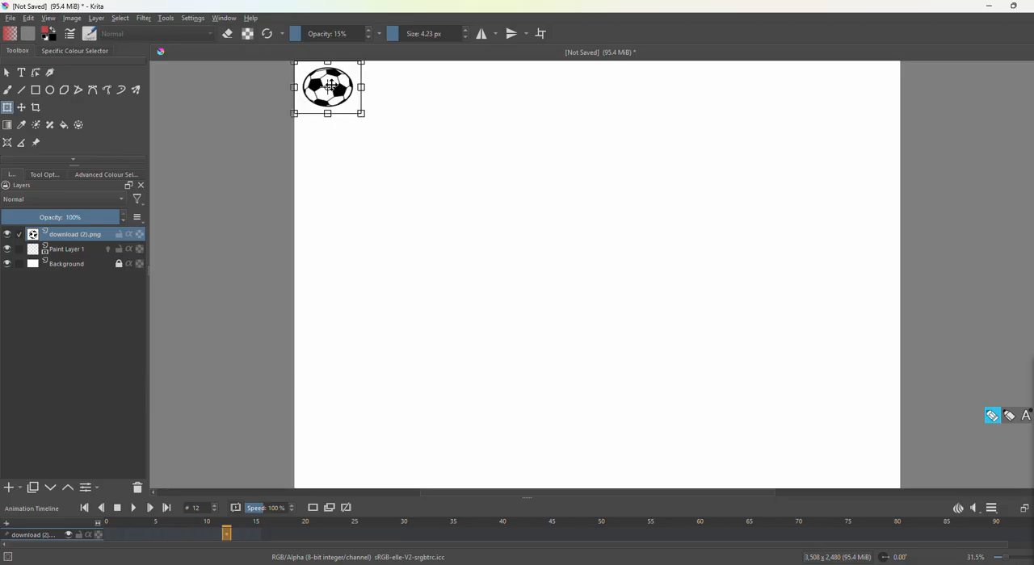
{"action": "left_click_drag", "start_coordinate": [325, 81], "coordinate": [330, 453]}
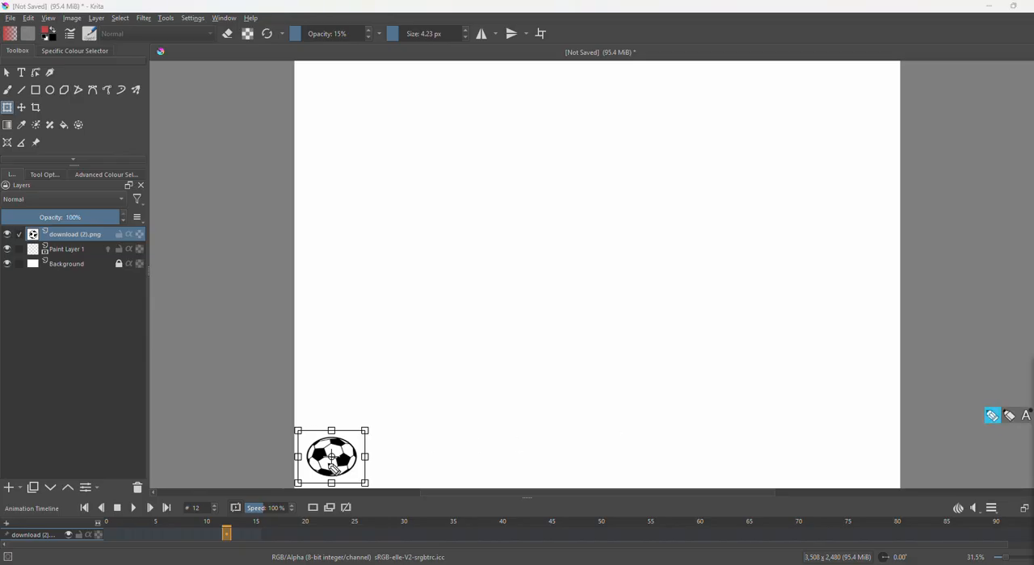
Trace a bouncing guide path with three peaks from the ball across the canvas, and go to frame 0.
{"action": "mouse_move", "coordinate": [321, 470]}
{"action": "left_mouse_down"}
{"action": "mouse_move", "coordinate": [383, 413]}
{"action": "mouse_move", "coordinate": [409, 367]}
{"action": "mouse_move", "coordinate": [509, 421]}
{"action": "mouse_move", "coordinate": [591, 336]}
{"action": "mouse_move", "coordinate": [637, 374]}
{"action": "mouse_move", "coordinate": [702, 407]}
{"action": "mouse_move", "coordinate": [773, 295]}
{"action": "mouse_move", "coordinate": [835, 399]}
{"action": "left_mouse_up"}
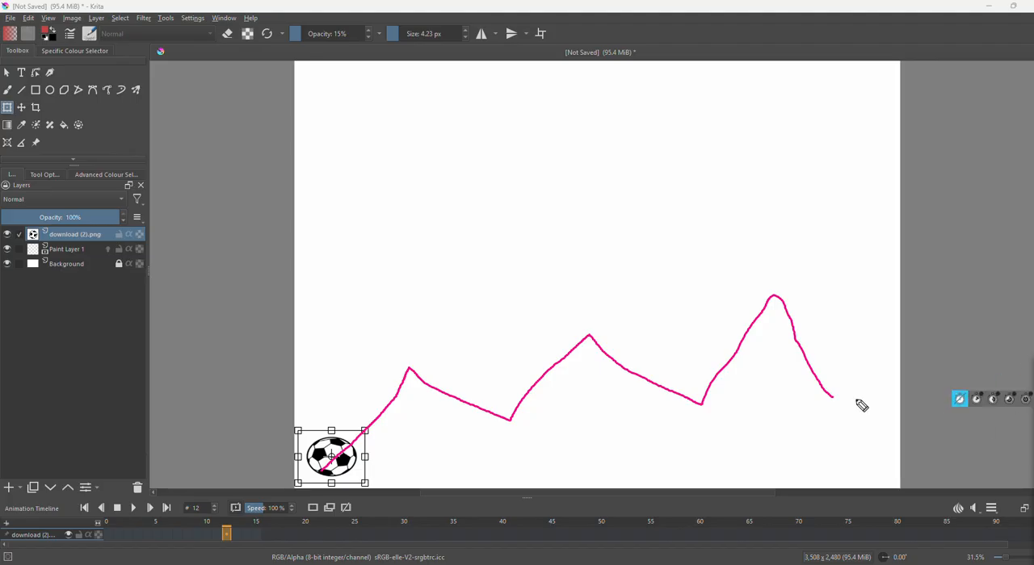
{"action": "left_click_drag", "start_coordinate": [835, 399], "coordinate": [894, 419]}
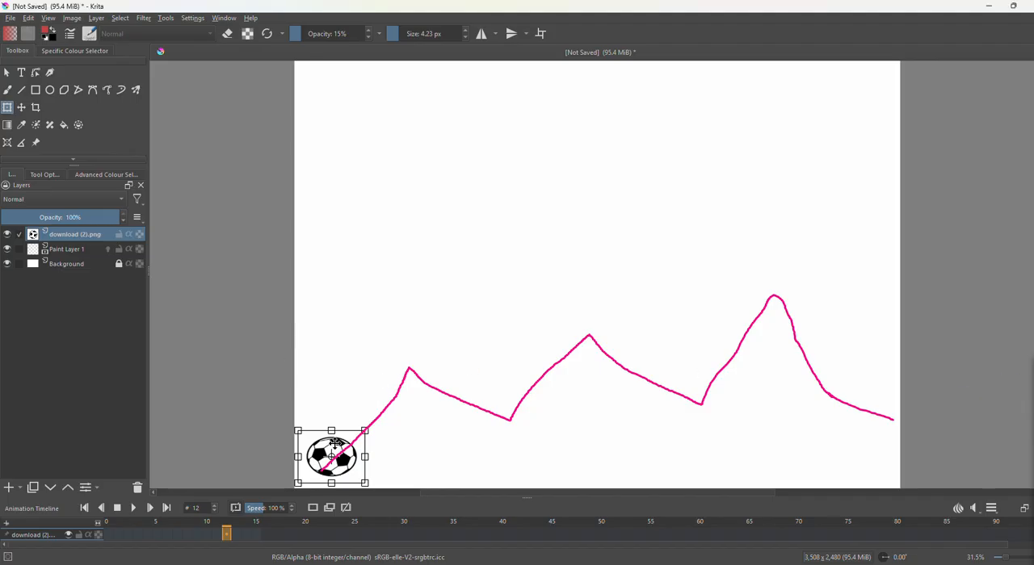
{"action": "left_click", "coordinate": [109, 536]}
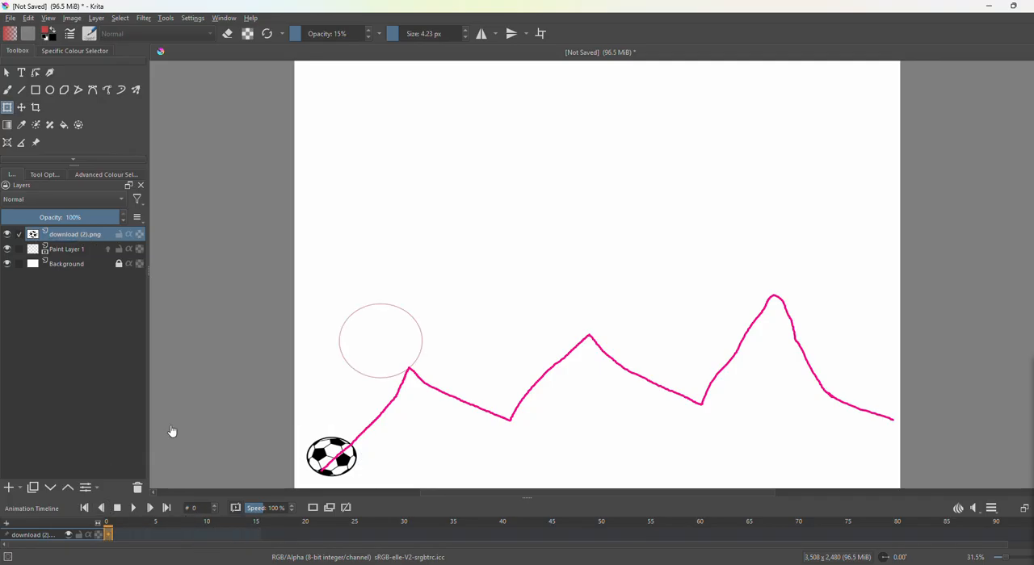
{"action": "left_click", "coordinate": [330, 456]}
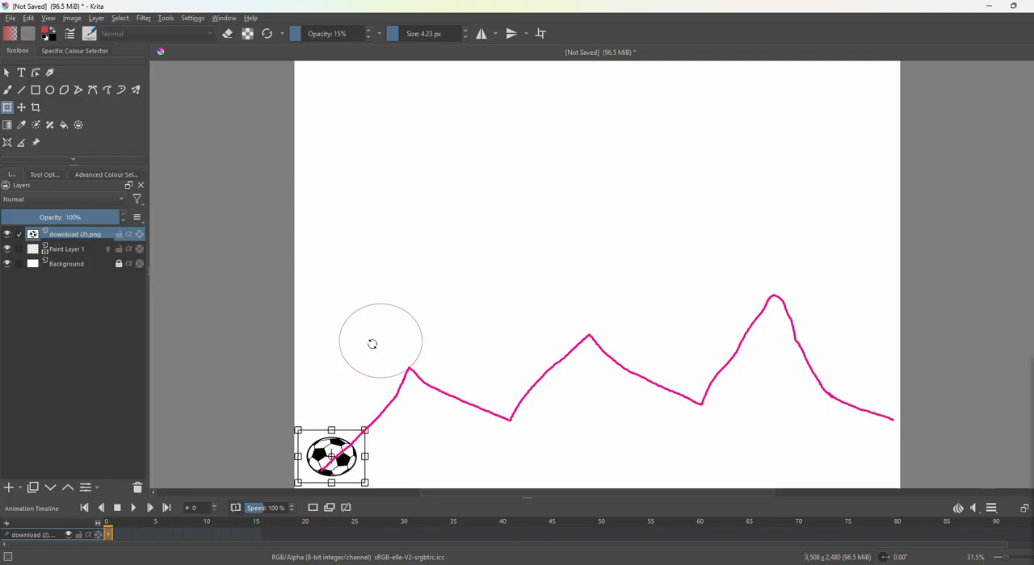
Remove Paint Layer 1, which holds the old ellipse animation.
{"action": "right_click", "coordinate": [68, 249]}
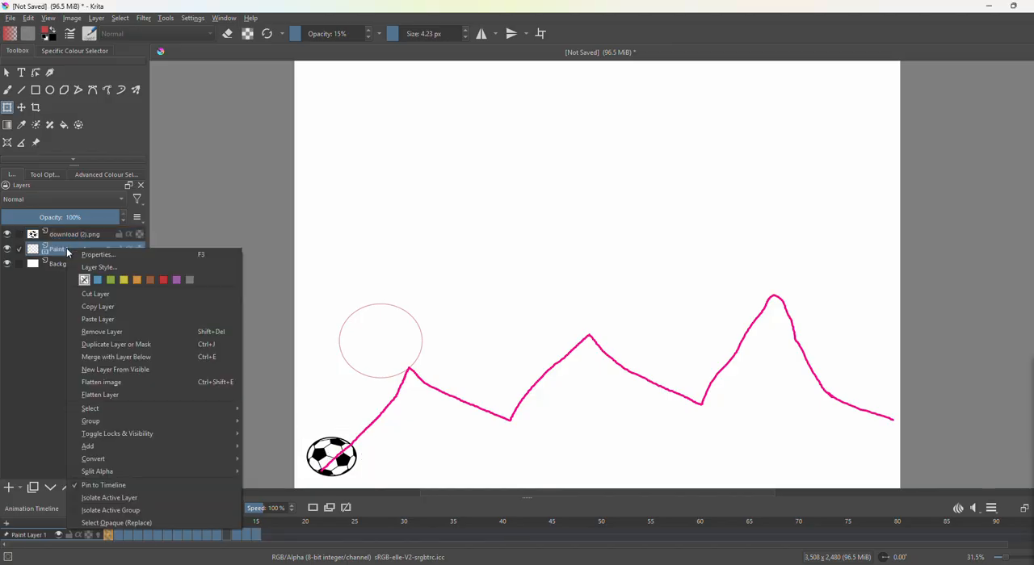
{"action": "left_click", "coordinate": [108, 333]}
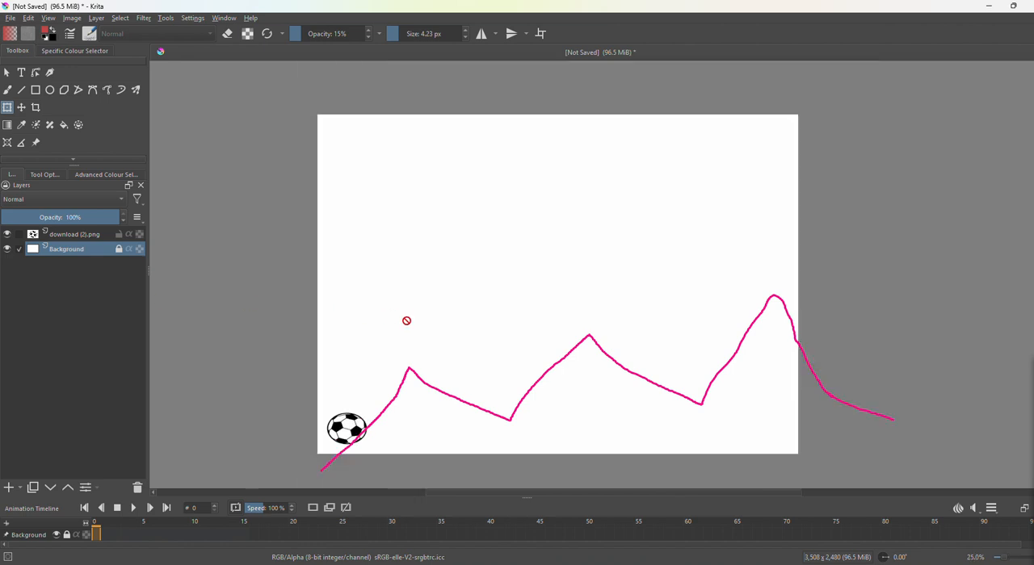
{"action": "scroll", "coordinate": [407, 316], "scroll_direction": "up", "scroll_amount": 1}
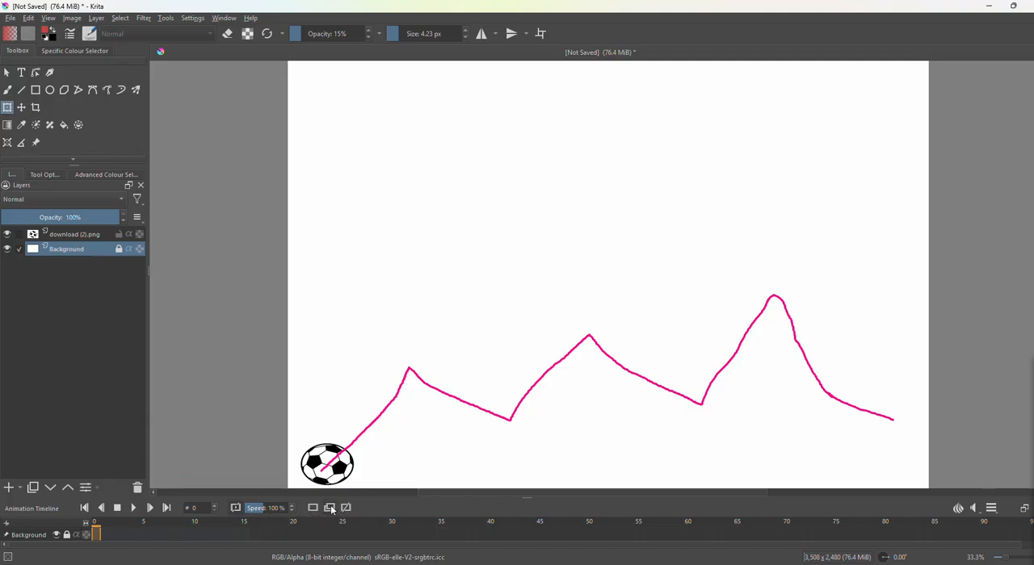
Go to frame 1, unlock the Background layer, try to shift it along the guide path, and undo the shift.
{"action": "left_click", "coordinate": [105, 534]}
{"action": "left_click", "coordinate": [327, 462]}
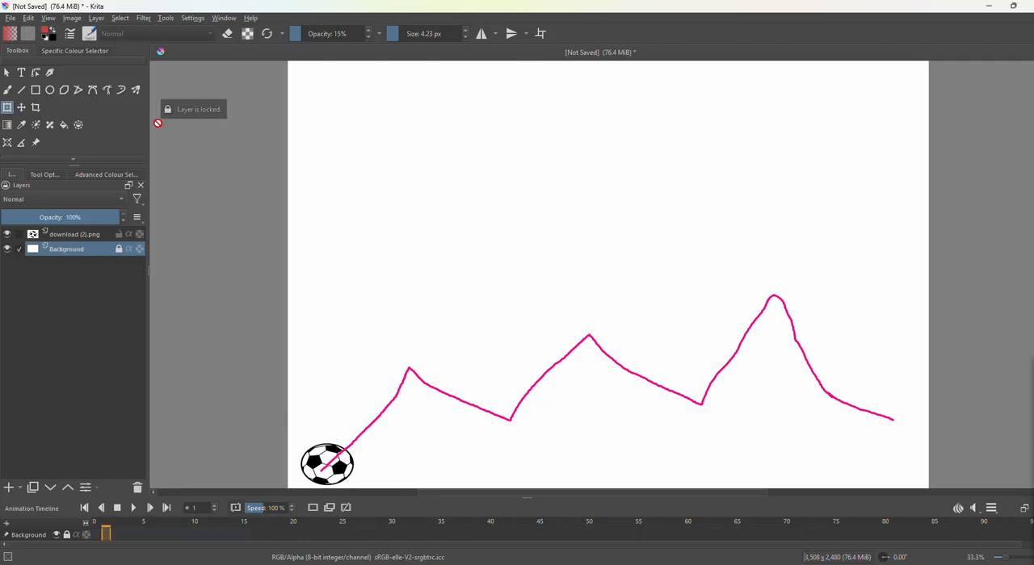
{"action": "left_click", "coordinate": [120, 251]}
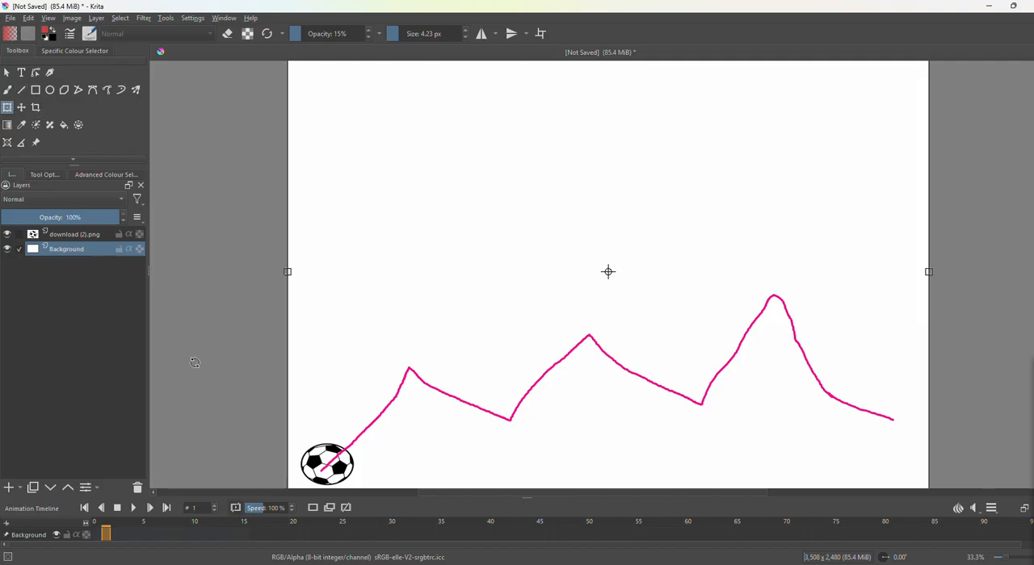
{"action": "left_click_drag", "start_coordinate": [322, 462], "coordinate": [336, 449]}
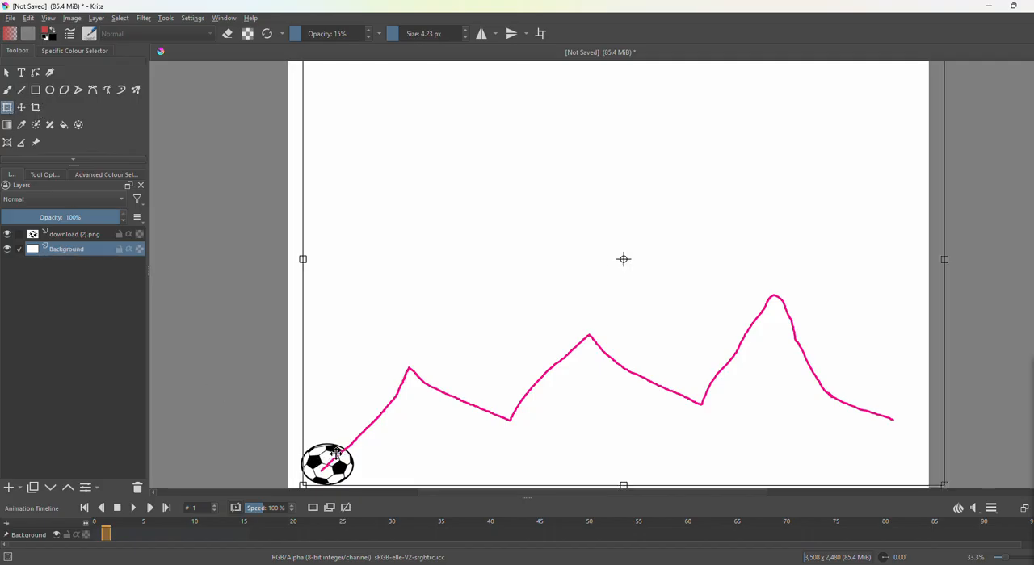
{"action": "key", "text": "ctrl+z"}
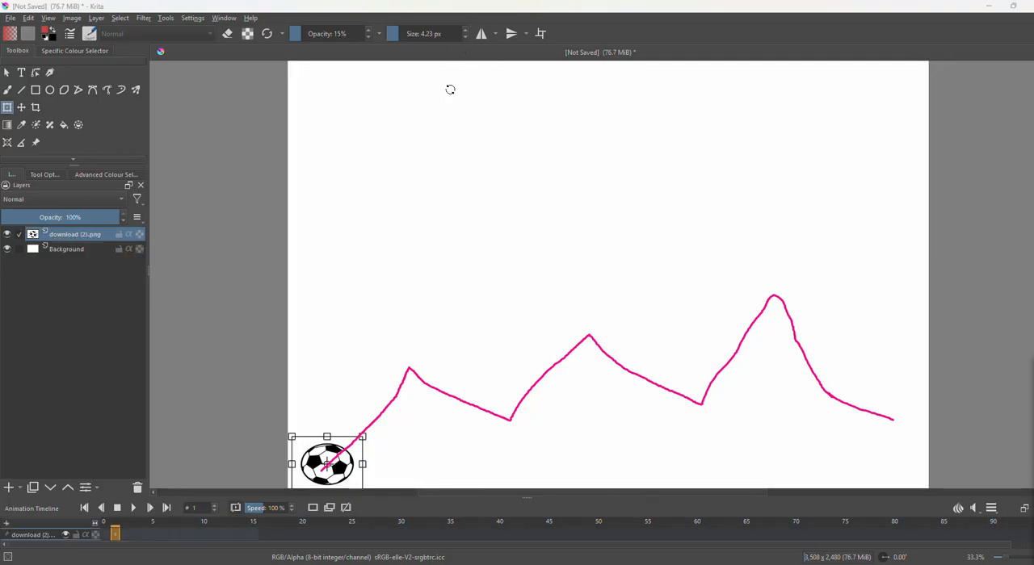
Move the soccer ball up along the start of the guide path and create a duplicate keyframe at frame 2.
{"action": "left_click_drag", "start_coordinate": [325, 462], "coordinate": [346, 436]}
{"action": "key", "text": "Return"}
{"action": "left_click", "coordinate": [124, 533]}
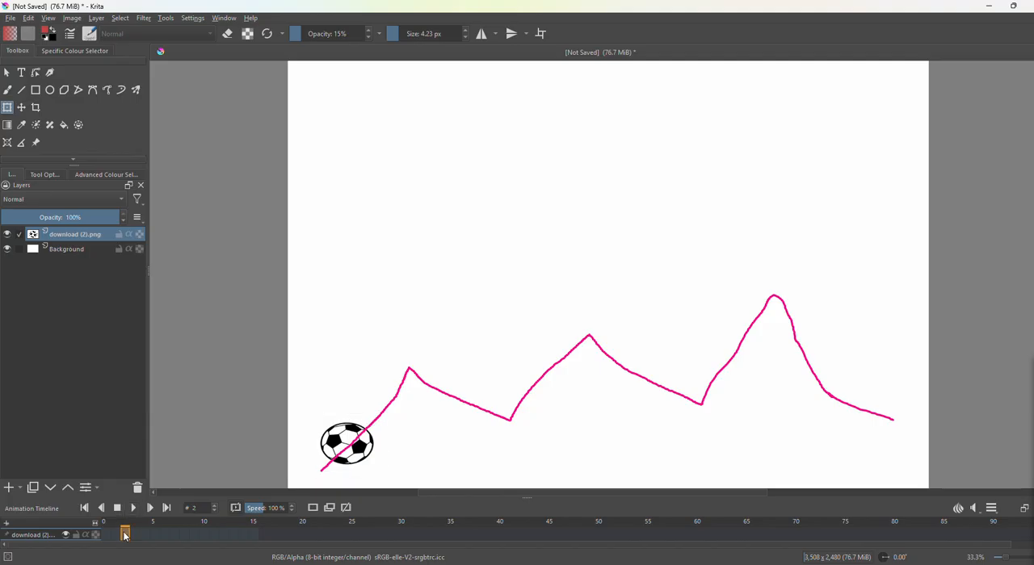
{"action": "left_click", "coordinate": [324, 509]}
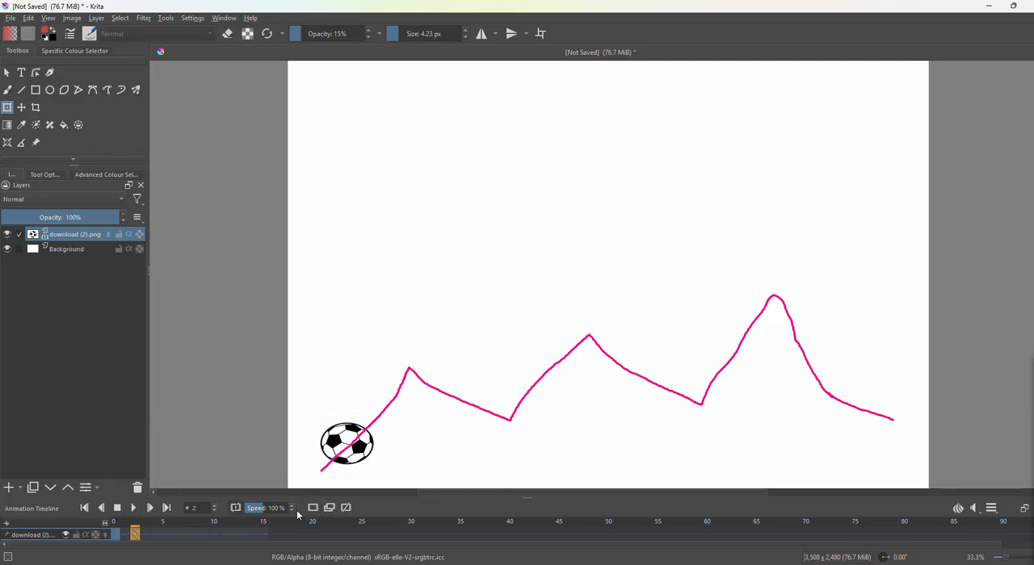
Create a duplicate keyframe at frame 1 and move the ball on frame 2 farther up the guide path.
{"action": "left_click", "coordinate": [125, 534]}
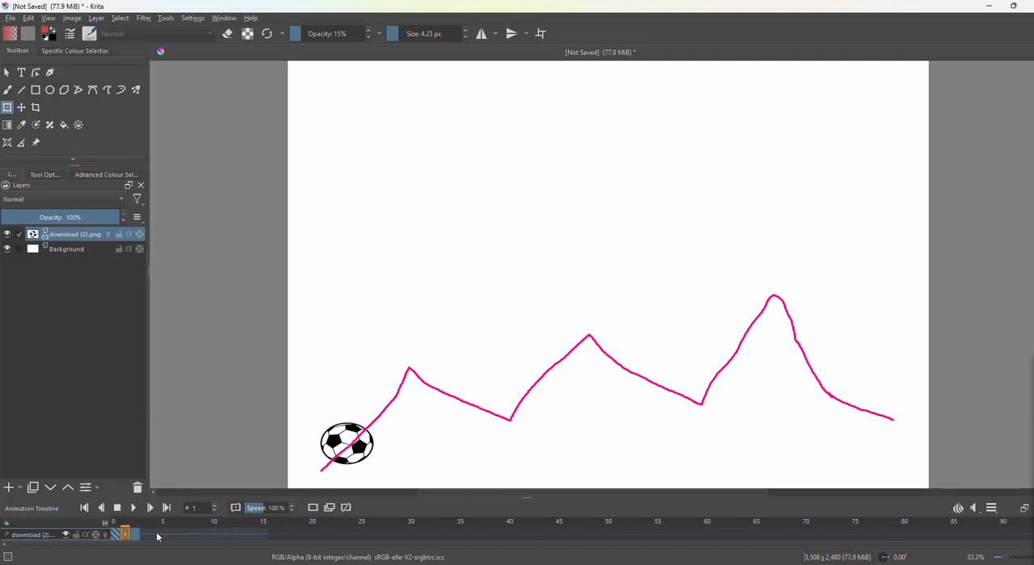
{"action": "left_click", "coordinate": [346, 438]}
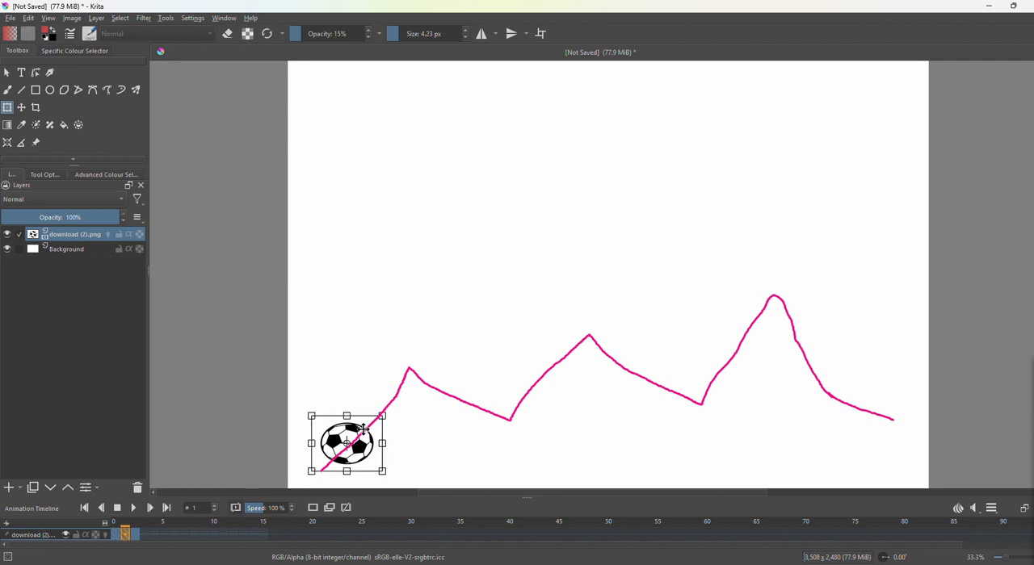
{"action": "left_click", "coordinate": [329, 509]}
{"action": "left_click", "coordinate": [135, 538]}
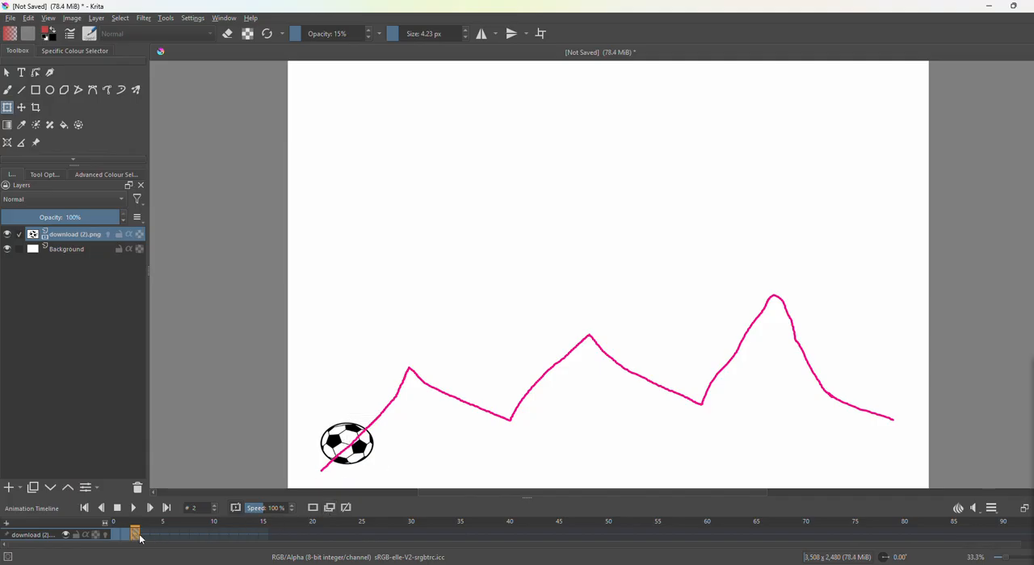
{"action": "left_click", "coordinate": [347, 443]}
{"action": "left_click_drag", "start_coordinate": [346, 443], "coordinate": [370, 428]}
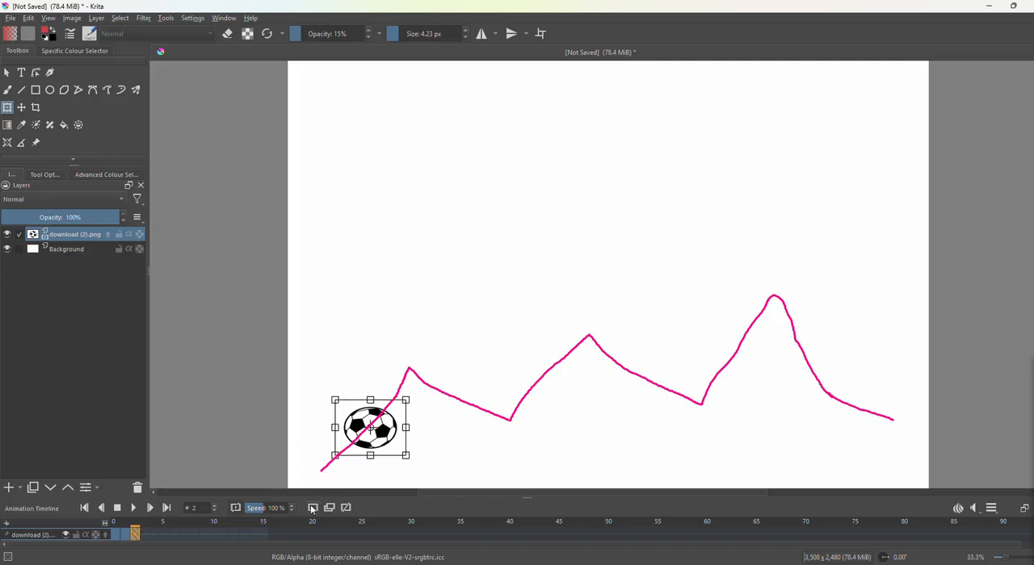
Create a duplicate keyframe at frame 3 and move its ball up to just below the first peak of the path.
{"action": "left_click", "coordinate": [329, 508]}
{"action": "left_click", "coordinate": [144, 537]}
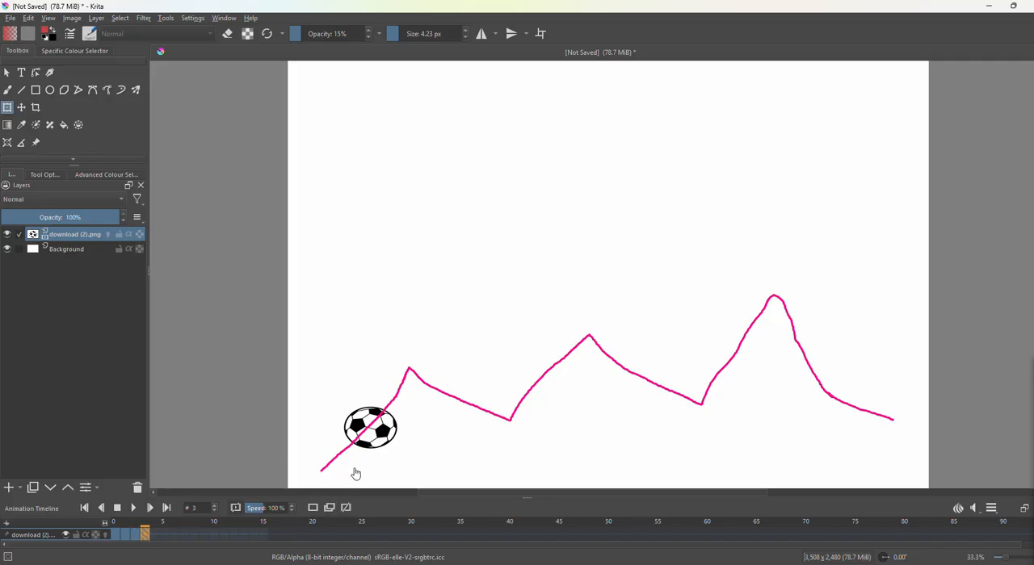
{"action": "left_click", "coordinate": [378, 430]}
{"action": "left_click_drag", "start_coordinate": [386, 419], "coordinate": [414, 382]}
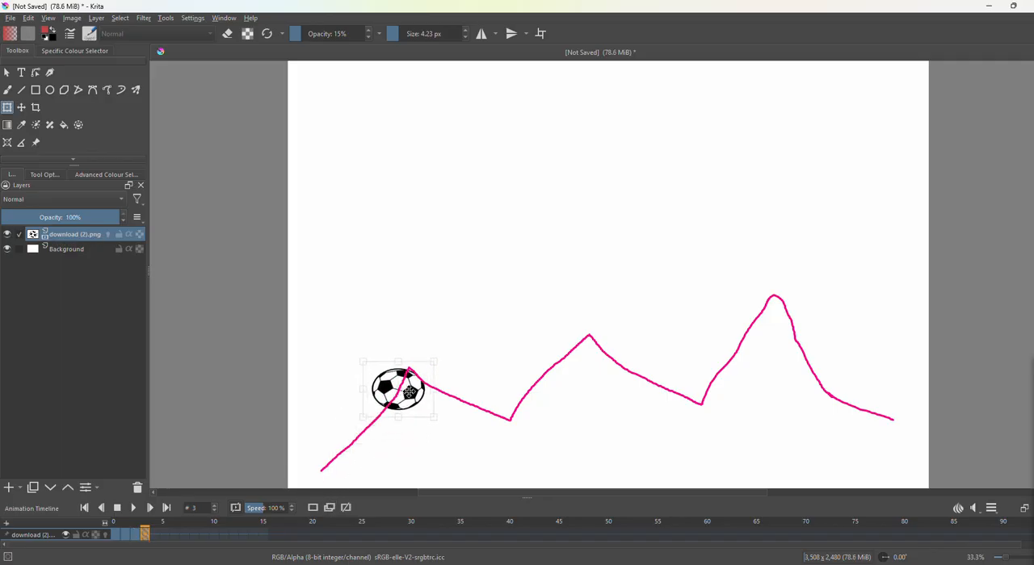
Add duplicate keyframes at frames 4 to 6 and move the ball past the first peak onto the downward slope.
{"action": "left_click", "coordinate": [155, 536]}
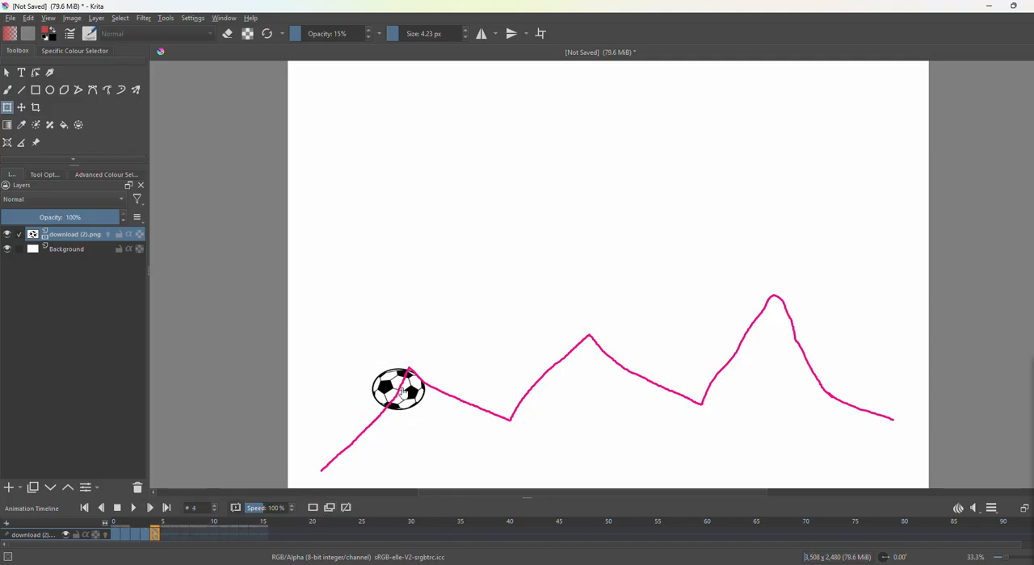
{"action": "left_click", "coordinate": [164, 535]}
{"action": "left_click", "coordinate": [399, 375]}
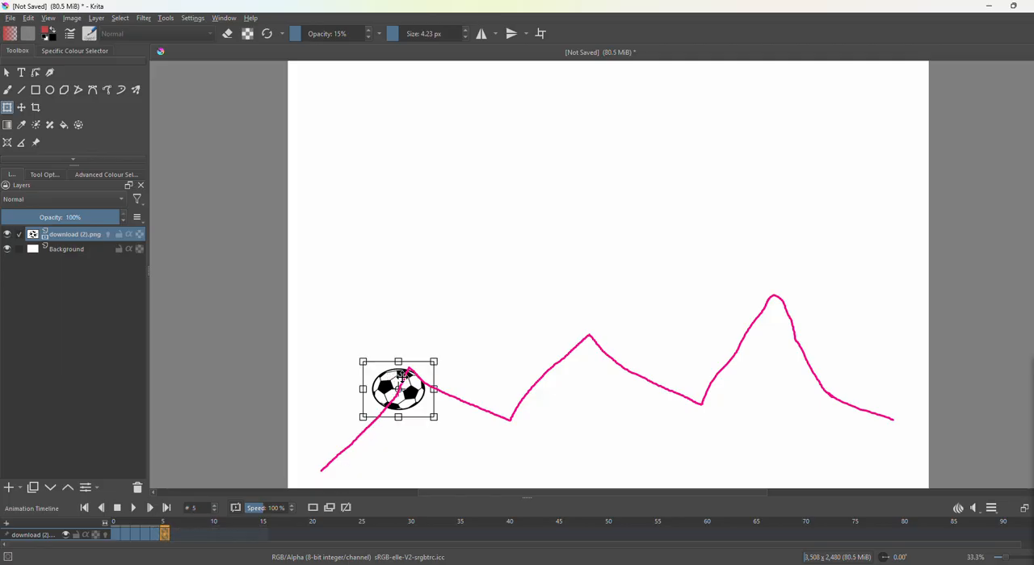
{"action": "left_click_drag", "start_coordinate": [423, 377], "coordinate": [436, 384]}
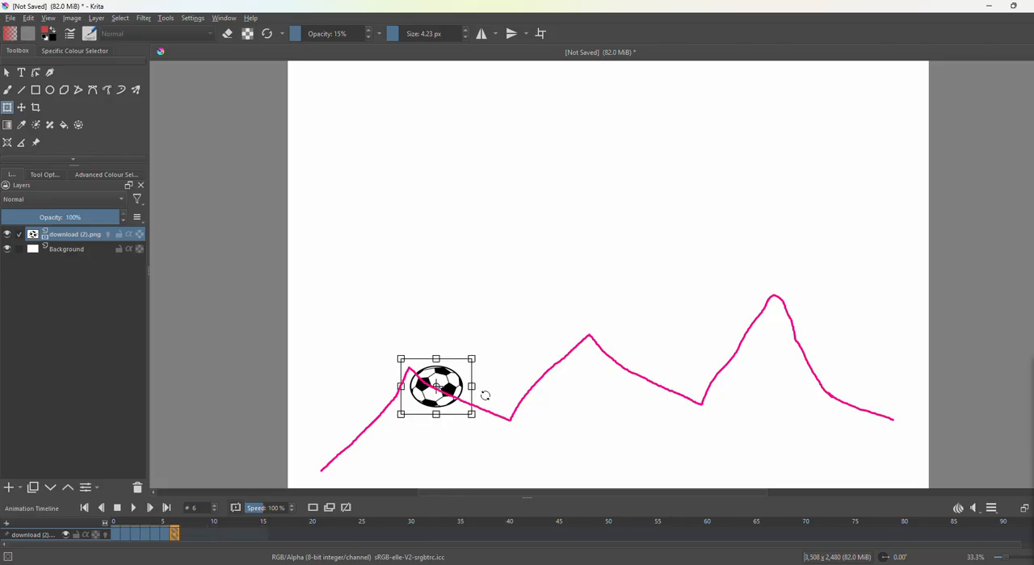
Add duplicate keyframes up to frame 22, moving the ball along the rest of the guide path past its end, and play the animation.
{"action": "left_click_drag", "start_coordinate": [454, 386], "coordinate": [499, 410]}
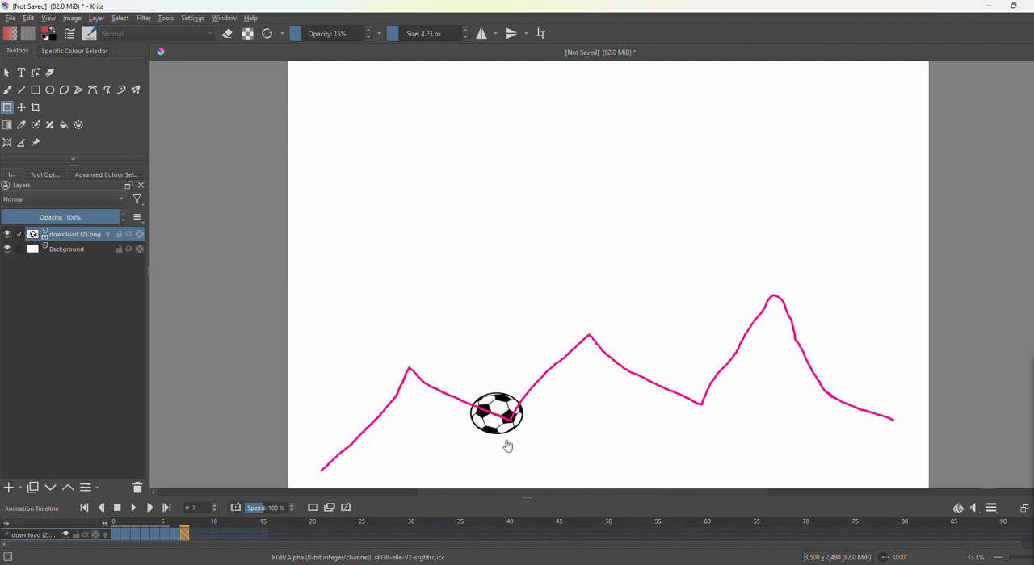
{"action": "left_click_drag", "start_coordinate": [501, 400], "coordinate": [553, 368]}
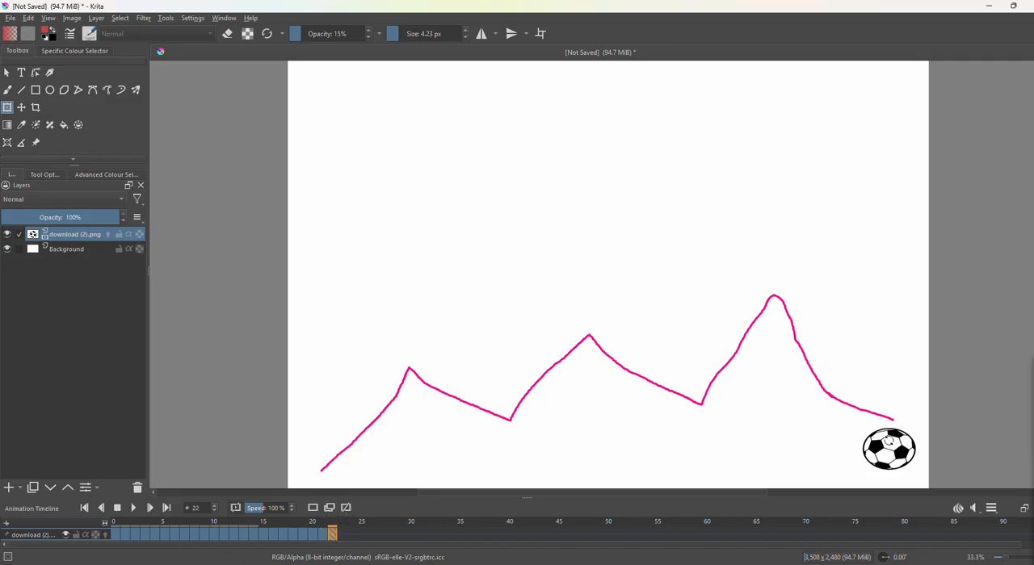
{"action": "left_click_drag", "start_coordinate": [890, 454], "coordinate": [903, 465]}
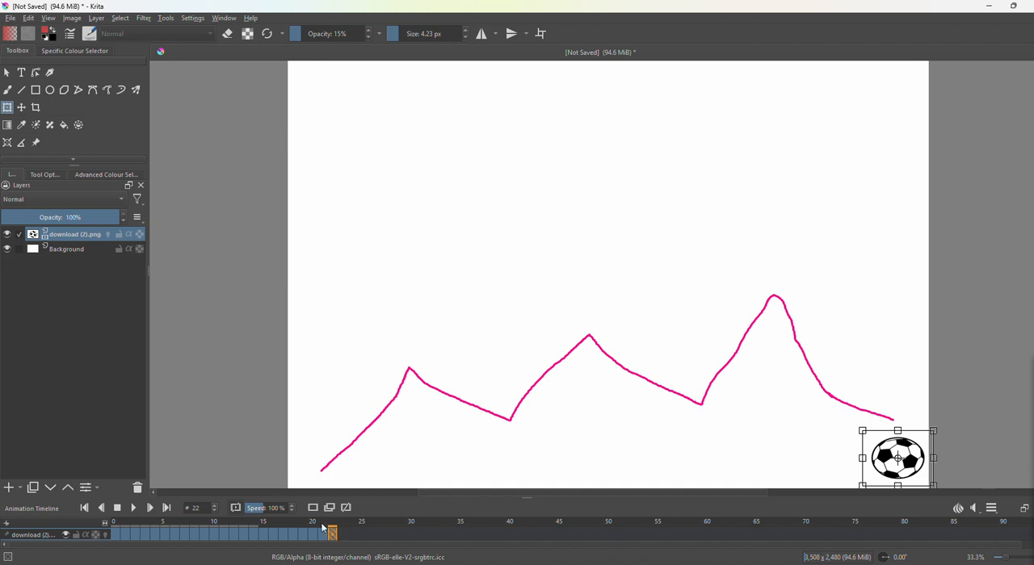
{"action": "left_click", "coordinate": [134, 508]}
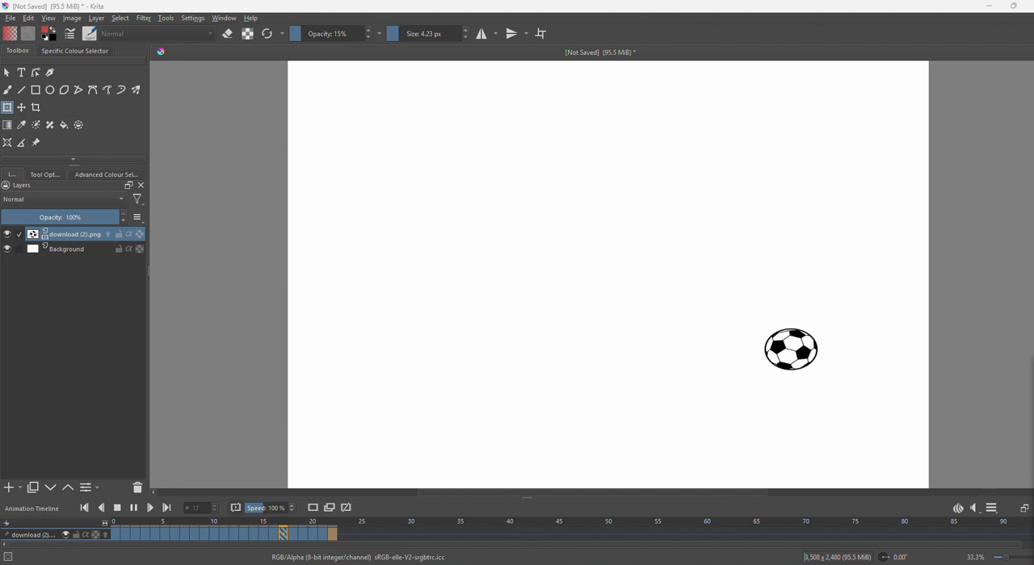
Try frame rates of 5 and 20 in the animation settings during playback.
{"action": "left_click", "coordinate": [991, 512]}
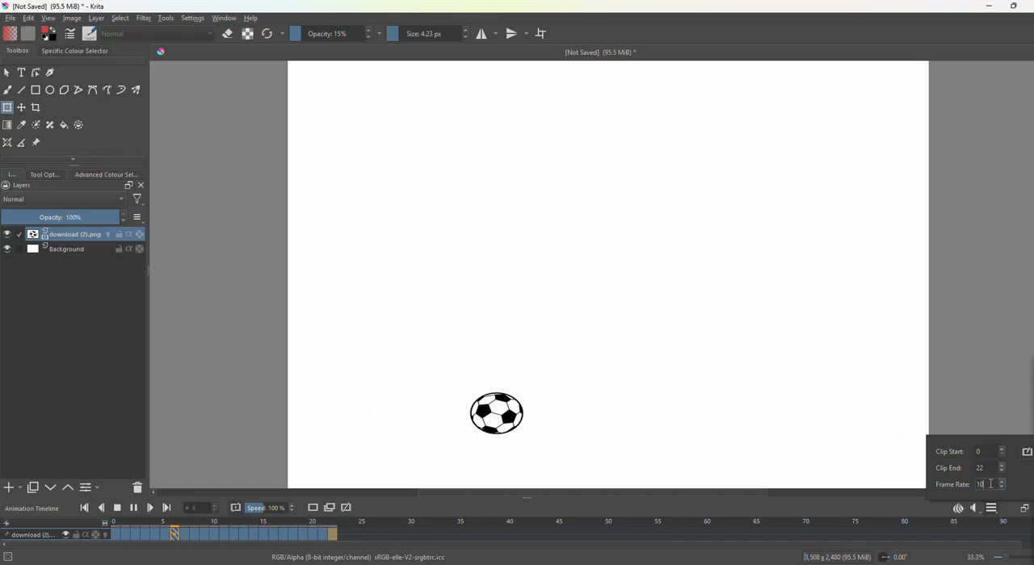
{"action": "key", "text": "BackSpace"}
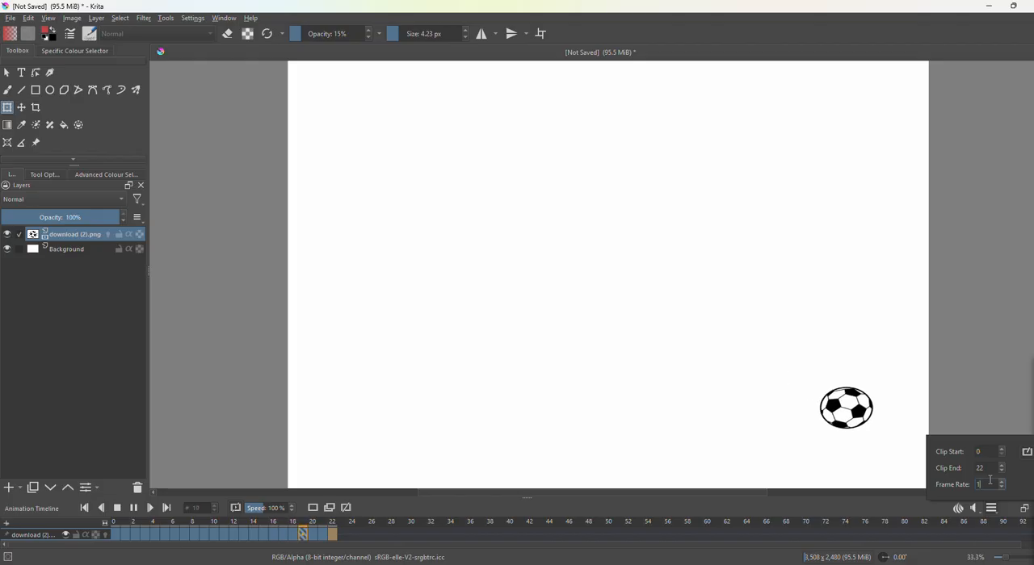
{"action": "key", "text": "BackSpace"}
{"action": "type", "text": "5"}
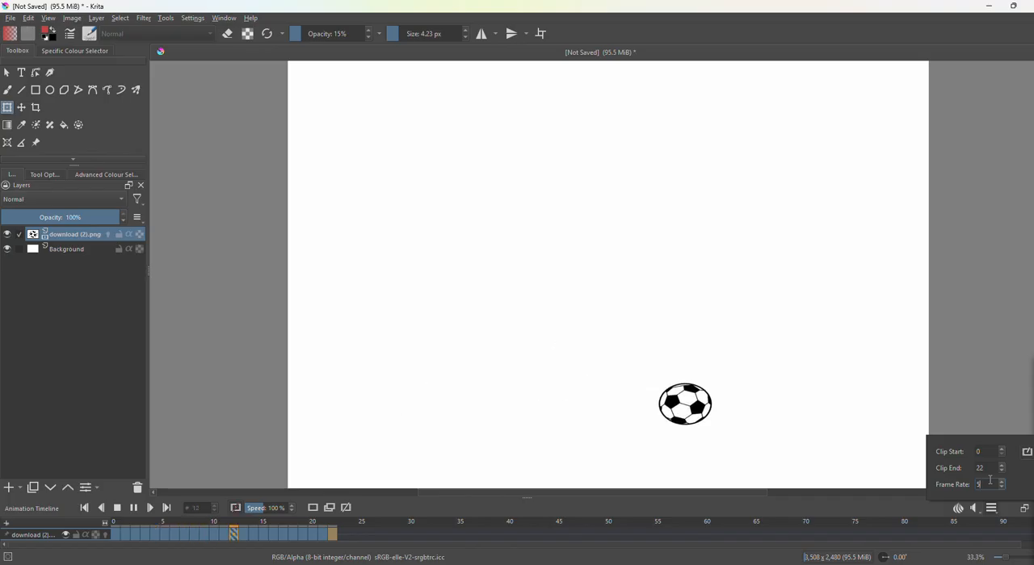
{"action": "key", "text": "BackSpace"}
{"action": "type", "text": "20"}
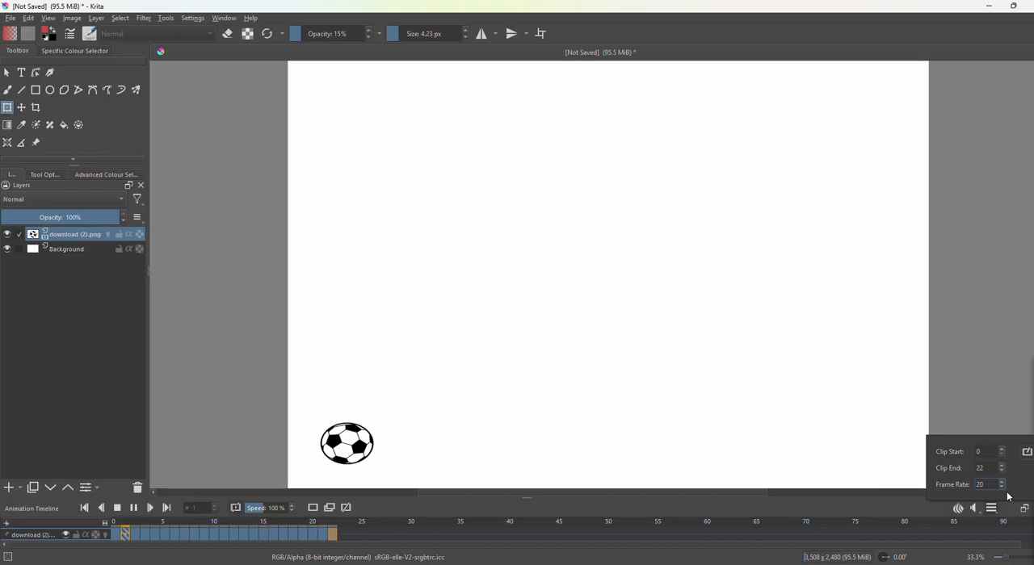
Set the animation's frame rate to 10.
{"action": "key", "text": "BackSpace"}
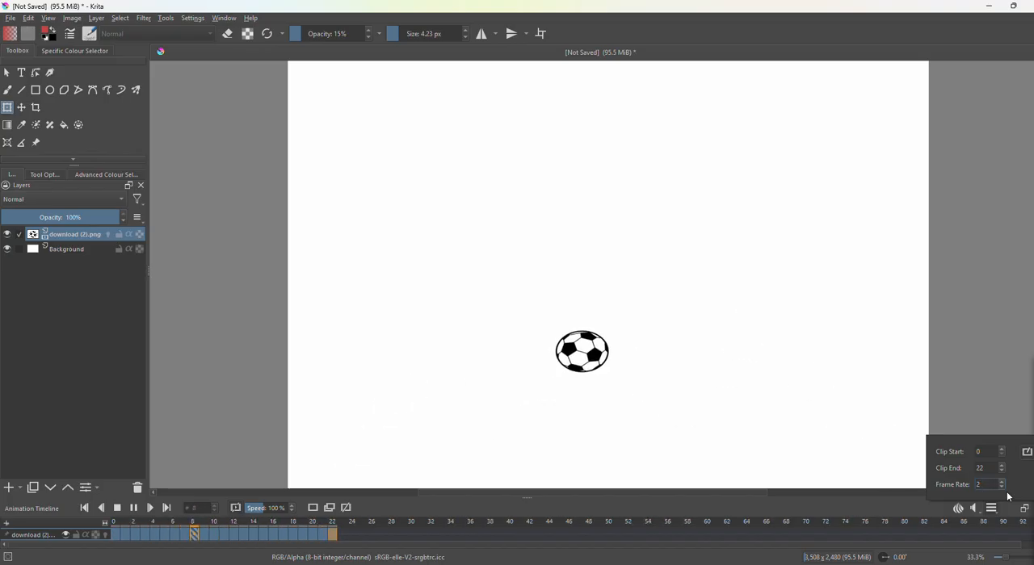
{"action": "type", "text": "10"}
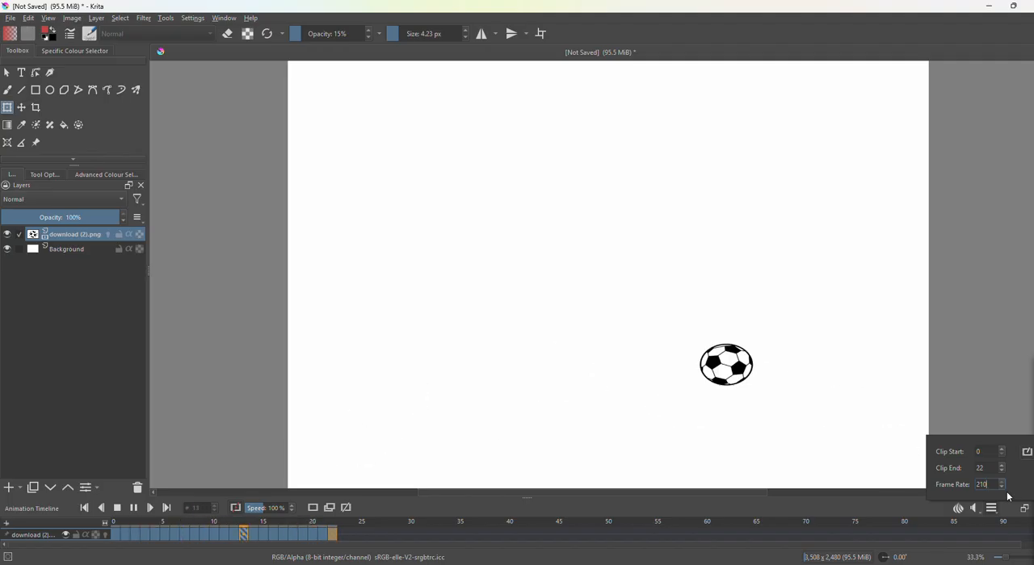
{"action": "key", "text": "BackSpace"}
{"action": "key", "text": "BackSpace"}
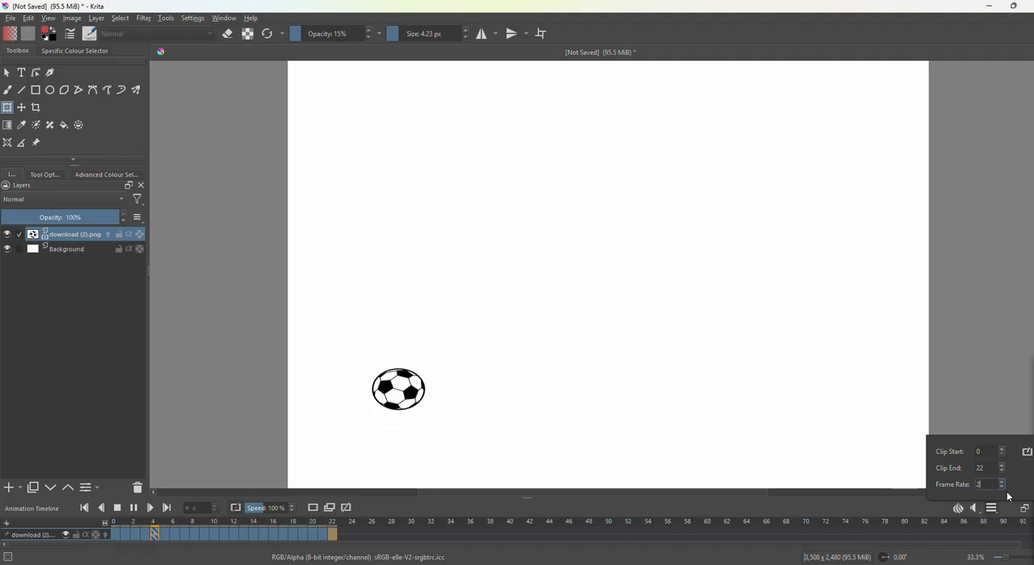
{"action": "key", "text": "BackSpace"}
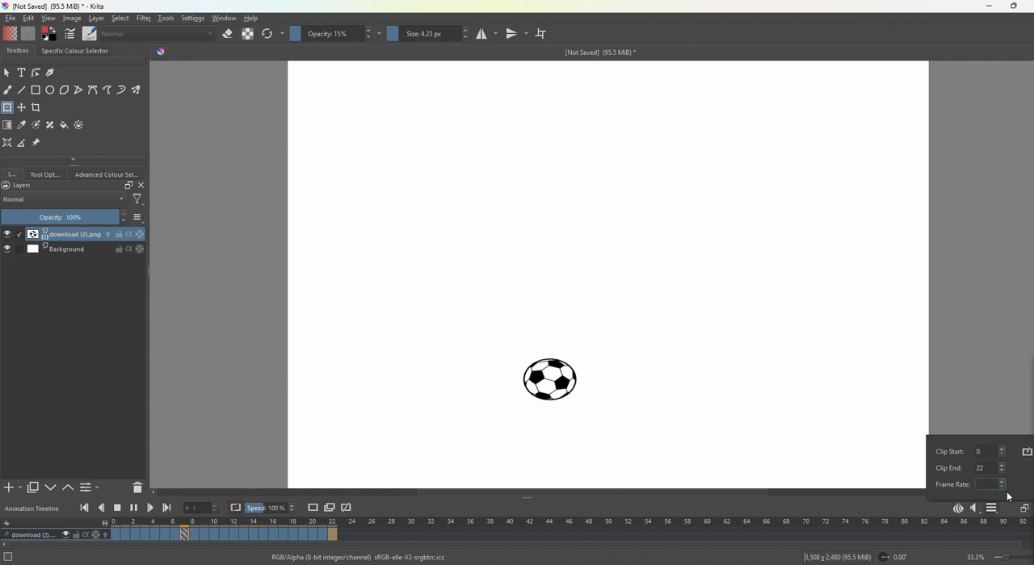
{"action": "type", "text": "10"}
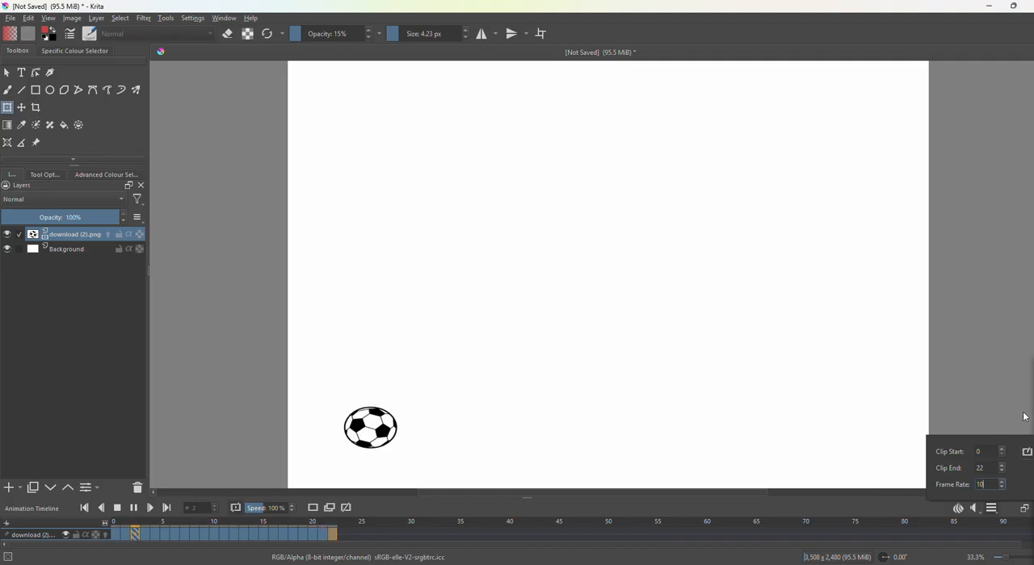
{"action": "mouse_move", "coordinate": [475, 175]}
{"action": "left_mouse_down"}
{"action": "mouse_move", "coordinate": [494, 192]}
{"action": "mouse_move", "coordinate": [486, 201]}
{"action": "mouse_move", "coordinate": [503, 197]}
{"action": "mouse_move", "coordinate": [504, 181]}
{"action": "mouse_move", "coordinate": [520, 191]}
{"action": "mouse_move", "coordinate": [575, 181]}
{"action": "mouse_move", "coordinate": [575, 167]}
{"action": "mouse_move", "coordinate": [629, 168]}
{"action": "mouse_move", "coordinate": [645, 204]}
{"action": "left_mouse_up"}
{"action": "left_click", "coordinate": [575, 160]}
{"action": "left_click_drag", "start_coordinate": [504, 210], "coordinate": [664, 192]}
{"action": "left_click_drag", "start_coordinate": [564, 234], "coordinate": [596, 264]}
{"action": "left_click", "coordinate": [596, 244]}
{"action": "mouse_move", "coordinate": [600, 259]}
{"action": "left_mouse_down"}
{"action": "mouse_move", "coordinate": [604, 270]}
{"action": "mouse_move", "coordinate": [624, 240]}
{"action": "mouse_move", "coordinate": [642, 254]}
{"action": "mouse_move", "coordinate": [698, 242]}
{"action": "mouse_move", "coordinate": [727, 257]}
{"action": "left_mouse_up"}
{"action": "mouse_move", "coordinate": [666, 285]}
{"action": "left_mouse_down"}
{"action": "mouse_move", "coordinate": [707, 298]}
{"action": "mouse_move", "coordinate": [737, 280]}
{"action": "mouse_move", "coordinate": [743, 292]}
{"action": "mouse_move", "coordinate": [785, 287]}
{"action": "left_mouse_up"}
{"action": "mouse_move", "coordinate": [574, 372]}
{"action": "left_mouse_down"}
{"action": "mouse_move", "coordinate": [574, 403]}
{"action": "mouse_move", "coordinate": [605, 386]}
{"action": "mouse_move", "coordinate": [634, 394]}
{"action": "mouse_move", "coordinate": [643, 379]}
{"action": "mouse_move", "coordinate": [680, 368]}
{"action": "mouse_move", "coordinate": [683, 379]}
{"action": "mouse_move", "coordinate": [700, 352]}
{"action": "mouse_move", "coordinate": [720, 365]}
{"action": "mouse_move", "coordinate": [754, 361]}
{"action": "mouse_move", "coordinate": [818, 337]}
{"action": "mouse_move", "coordinate": [829, 363]}
{"action": "left_mouse_up"}
{"action": "mouse_move", "coordinate": [752, 392]}
{"action": "left_mouse_down"}
{"action": "mouse_move", "coordinate": [774, 408]}
{"action": "mouse_move", "coordinate": [817, 403]}
{"action": "mouse_move", "coordinate": [809, 395]}
{"action": "mouse_move", "coordinate": [818, 387]}
{"action": "mouse_move", "coordinate": [874, 352]}
{"action": "mouse_move", "coordinate": [920, 375]}
{"action": "left_mouse_up"}
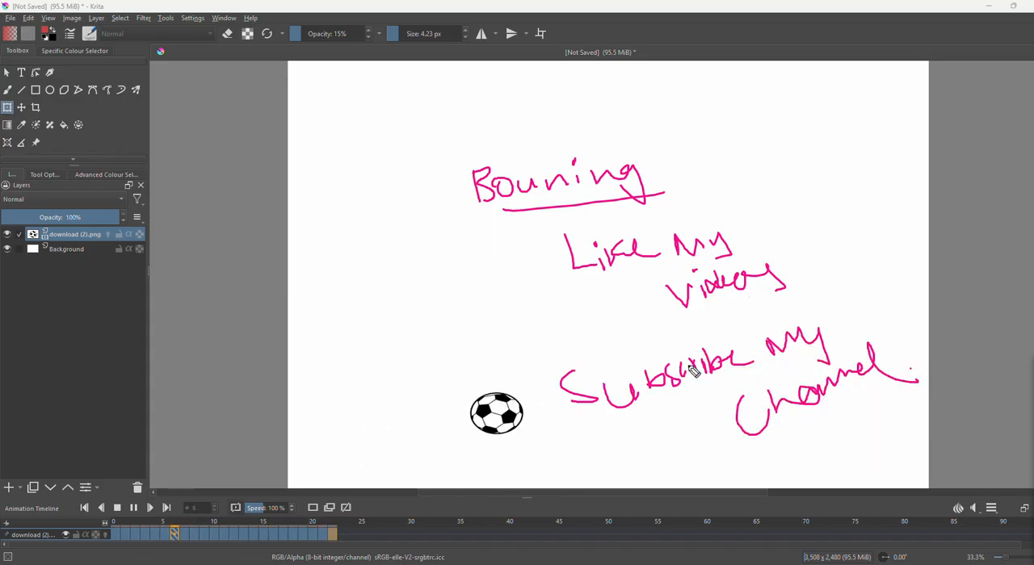